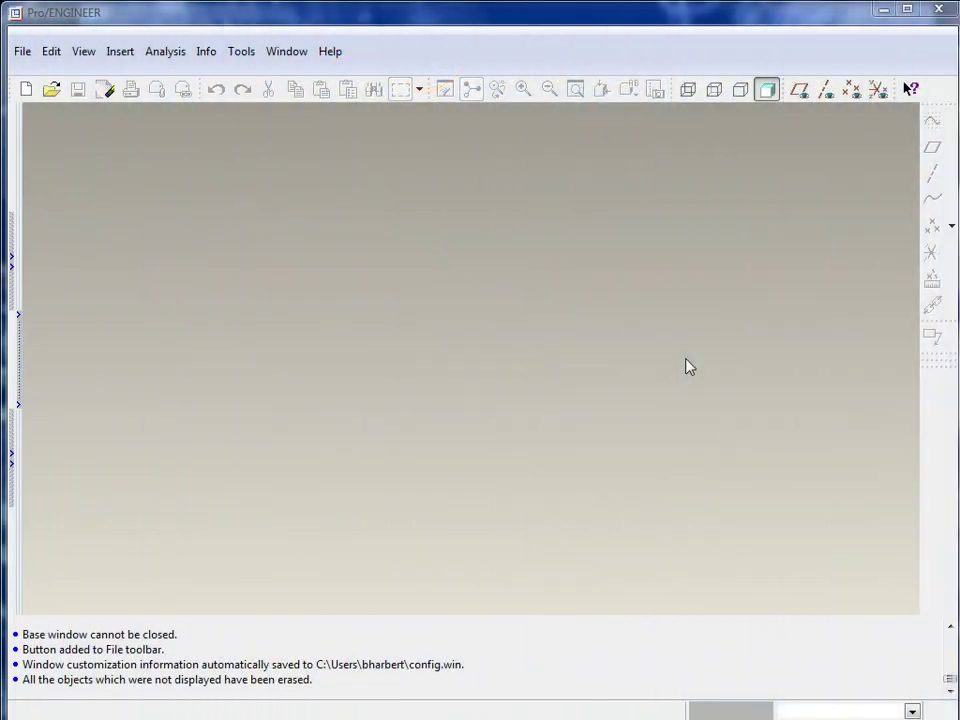
- Select angle_block.prt in the File Open dialog
left_click(23, 53)
left_click(50, 94)
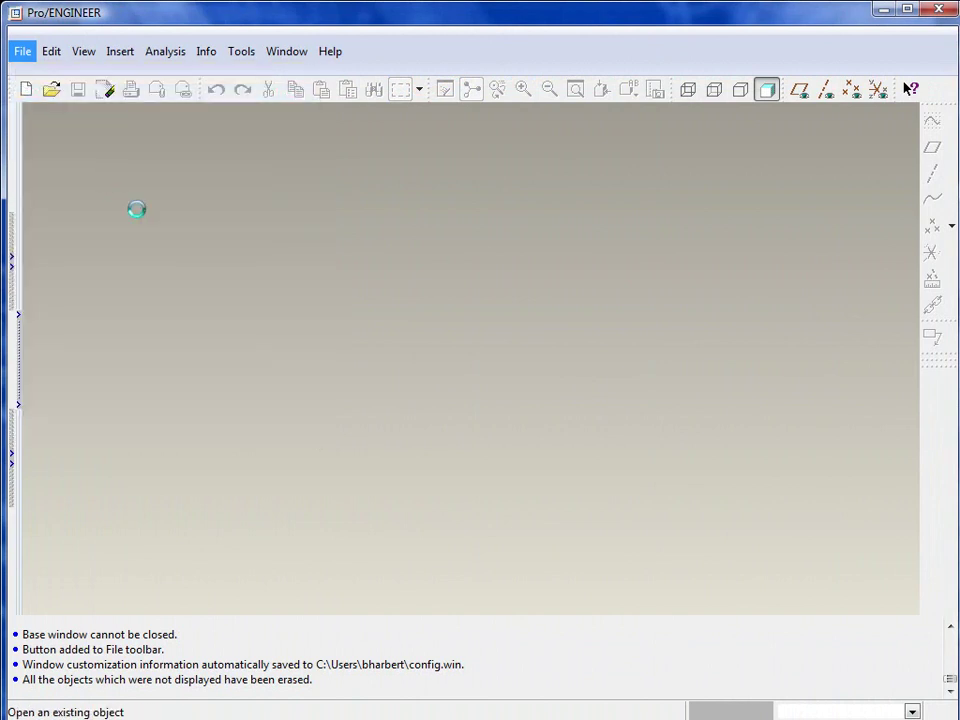
left_click(406, 205)
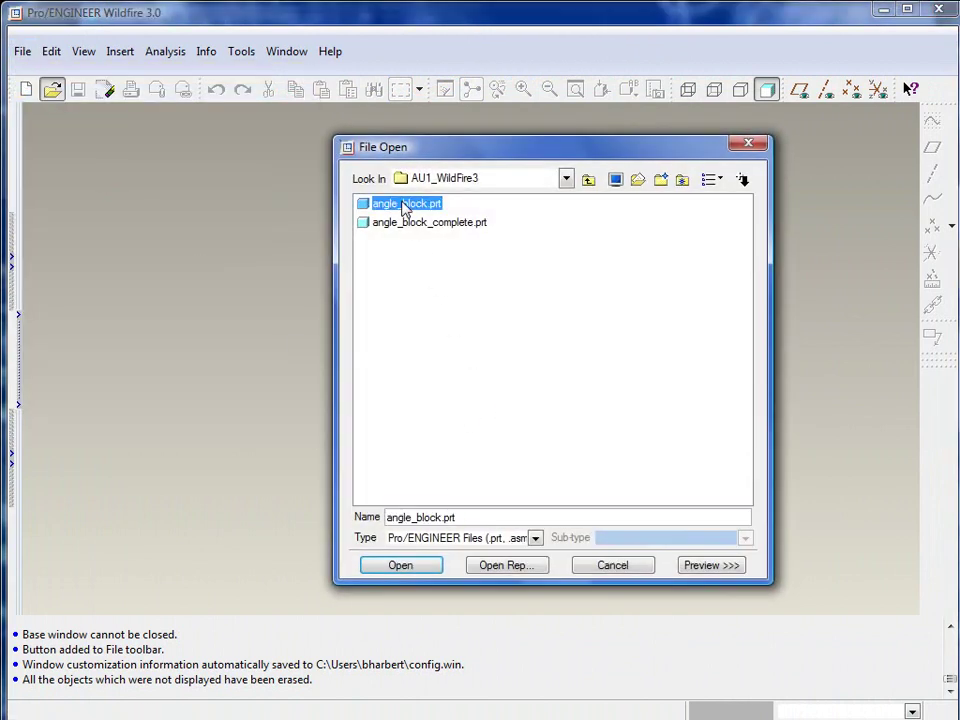
- Open angle_block.prt, show the model tree, and orbit the block to inspect it
left_click(400, 566)
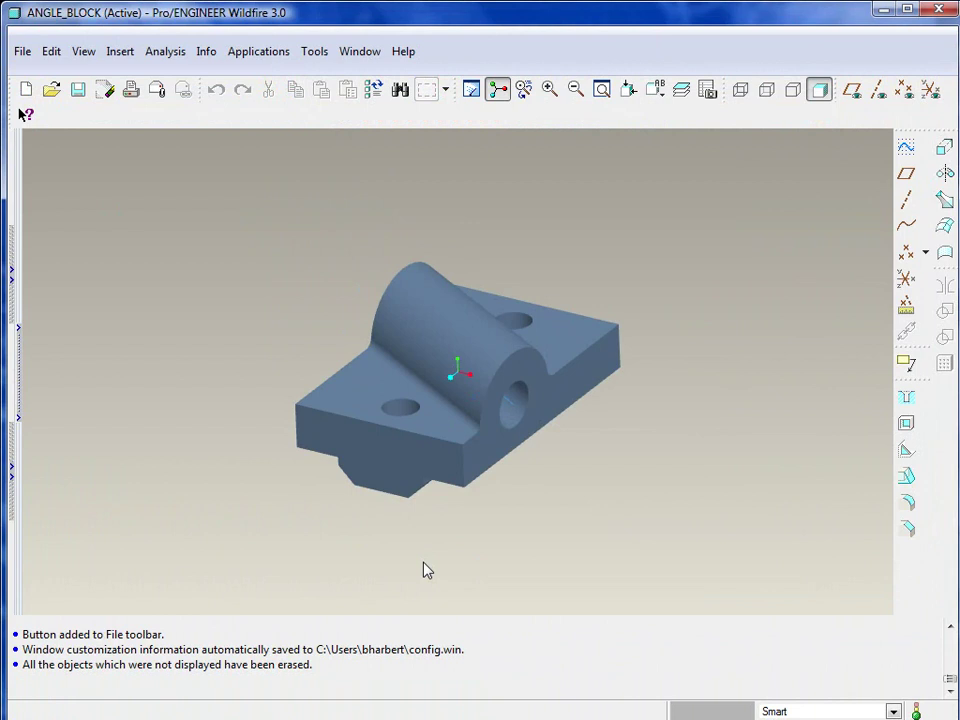
left_click(7, 148)
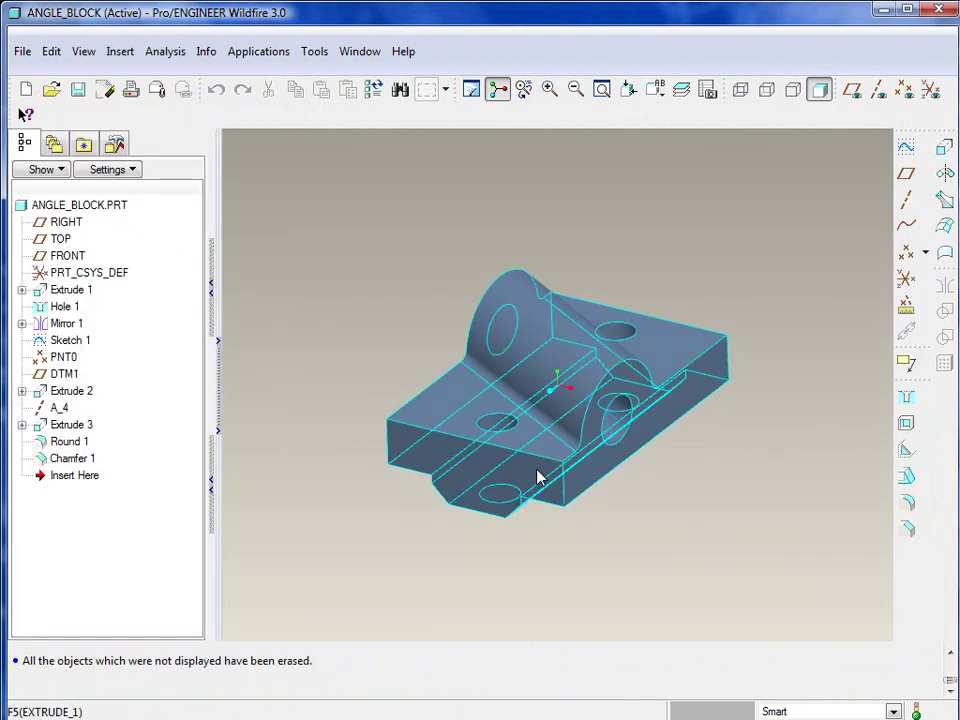
mouse_move(596, 400)
middle_mouse_down()
mouse_move(561, 390)
mouse_move(531, 356)
mouse_move(583, 390)
mouse_move(588, 408)
middle_mouse_up()
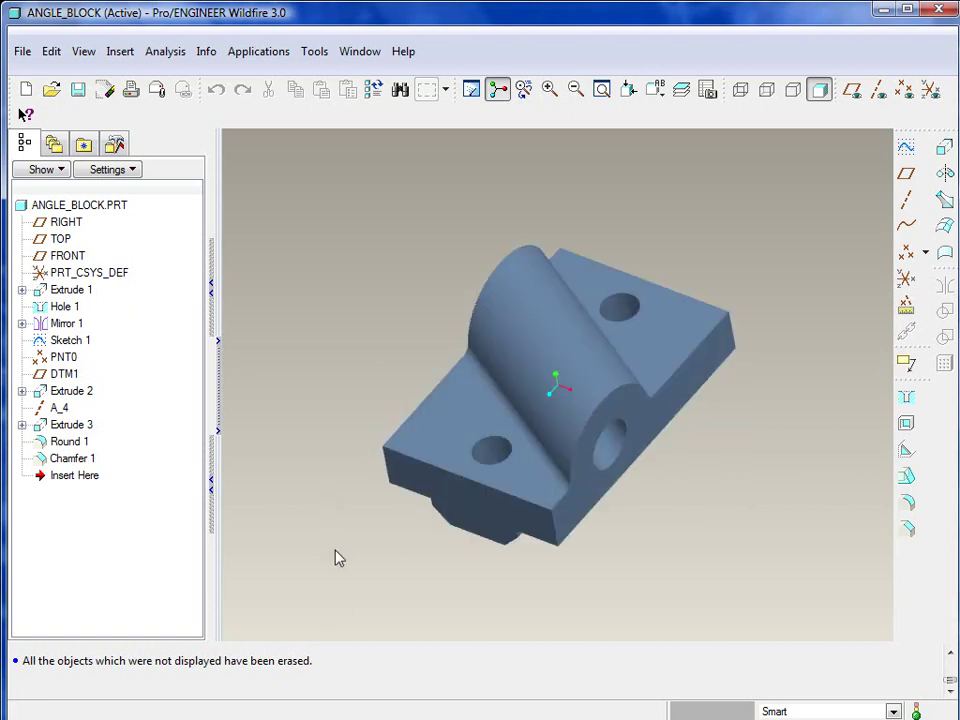
middle_click_drag(336, 558, 403, 431)
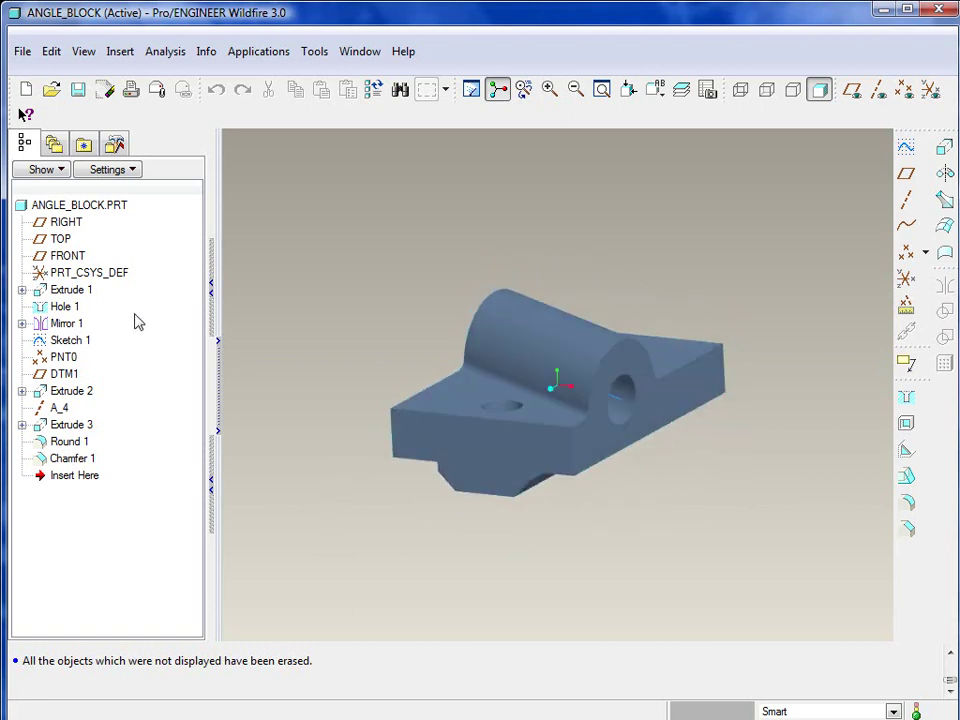
- Change Sketch 1's 30.00 shaft angle to 35 and regenerate the part
left_click(66, 341)
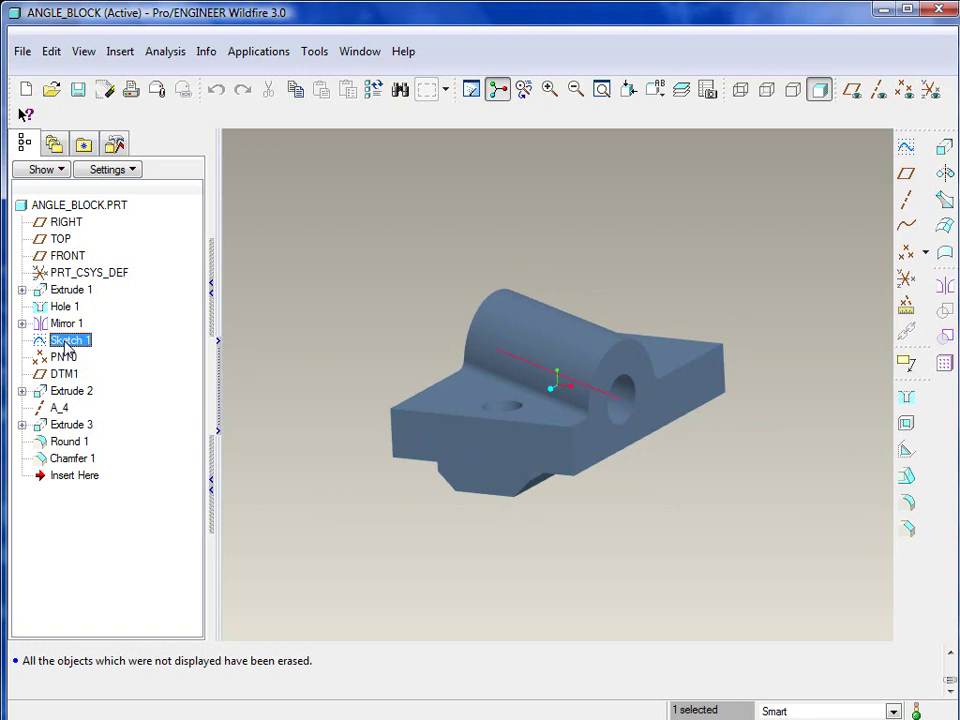
right_click(66, 343)
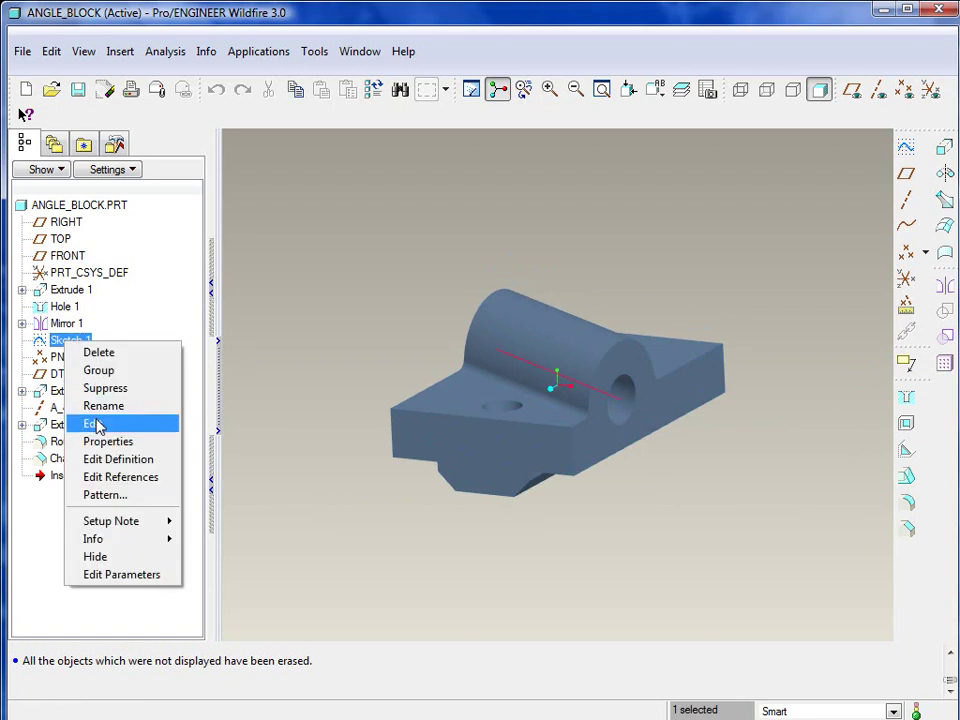
left_click(98, 425)
middle_click_drag(677, 484, 680, 504)
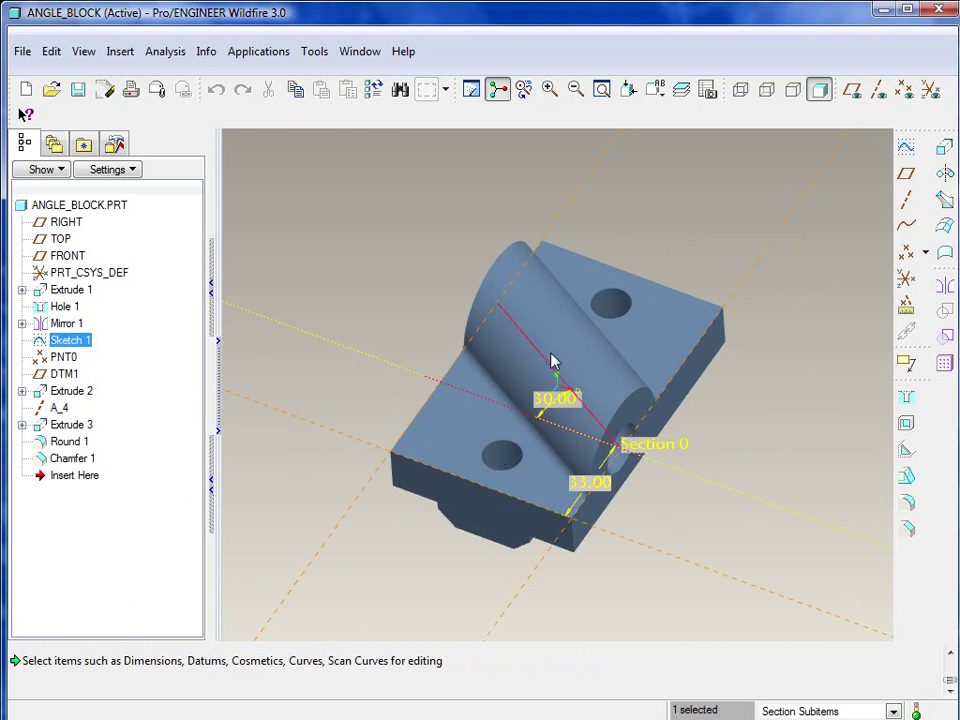
double_click(553, 397)
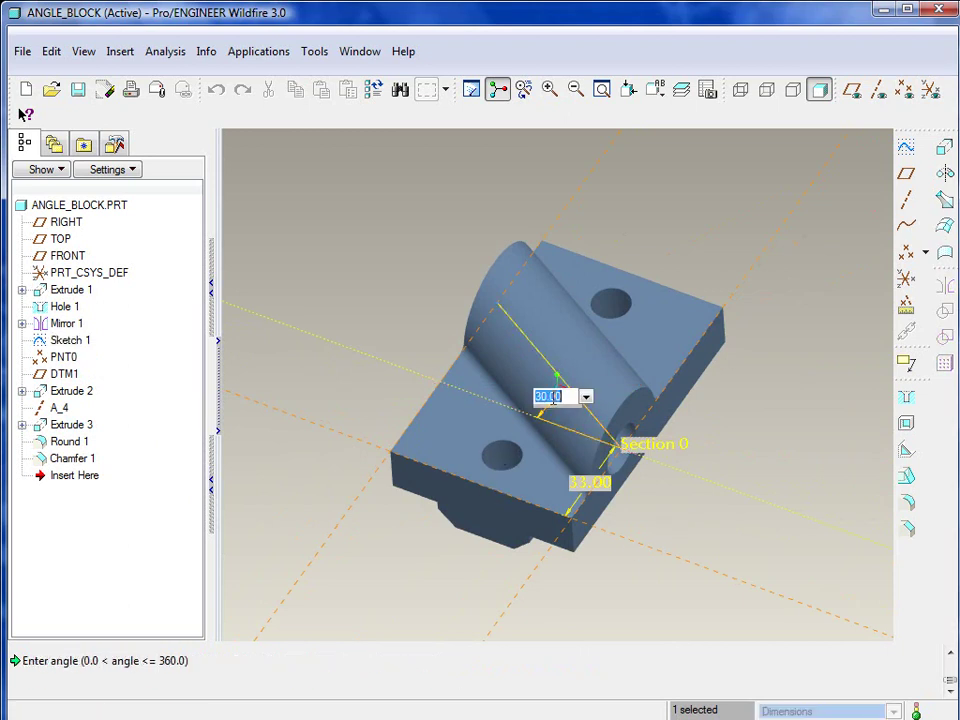
type("35")
key("Return")
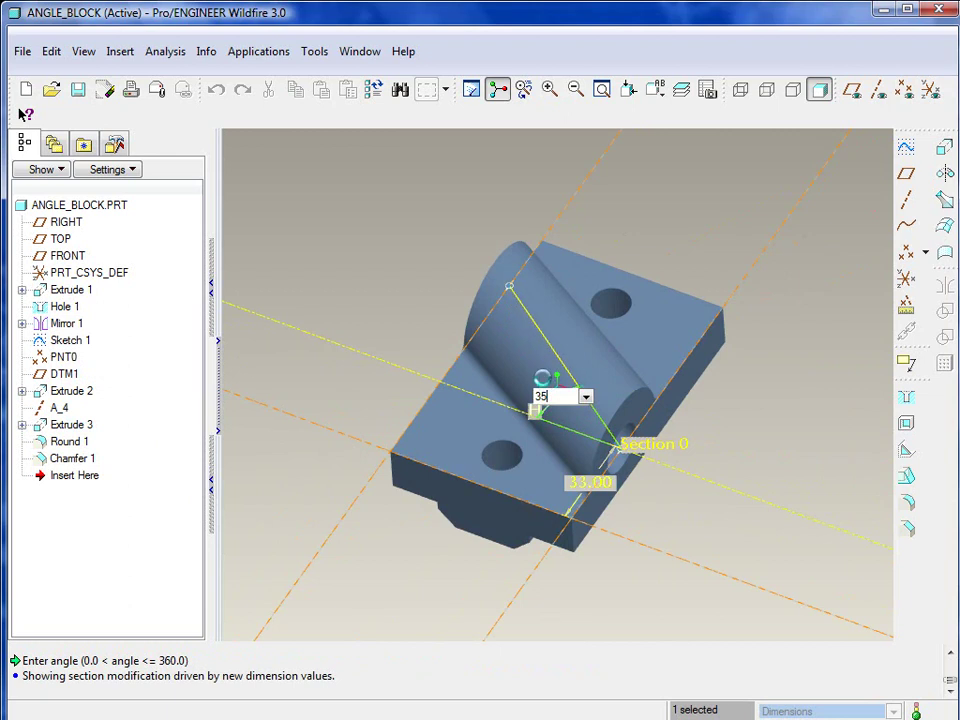
left_click(373, 90)
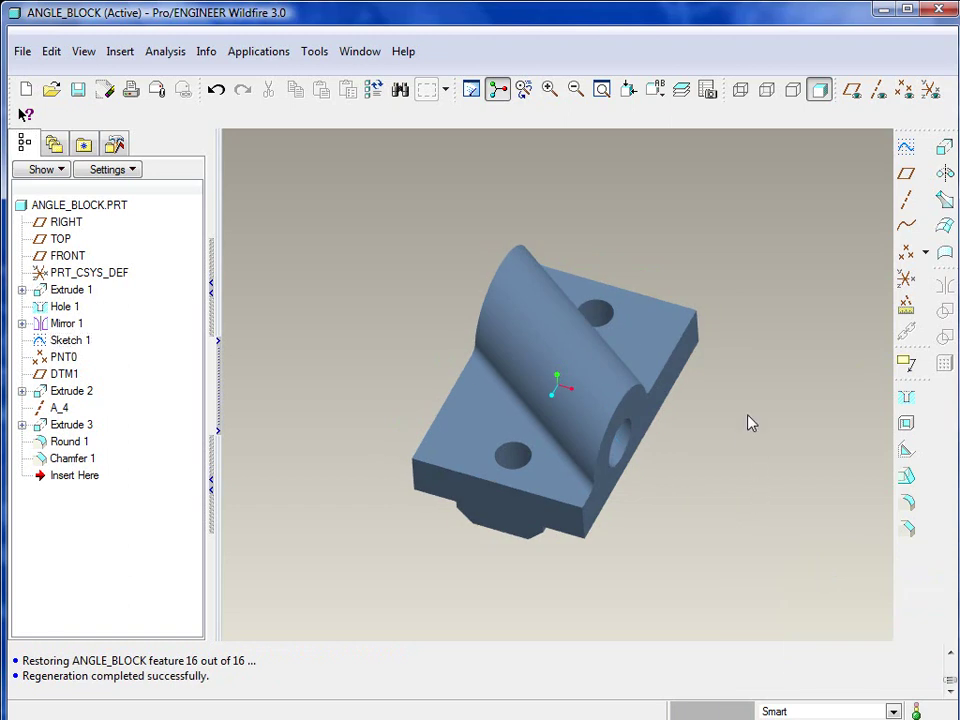
mouse_move(748, 422)
middle_mouse_down()
mouse_move(716, 435)
mouse_move(752, 388)
mouse_move(745, 415)
middle_mouse_up()
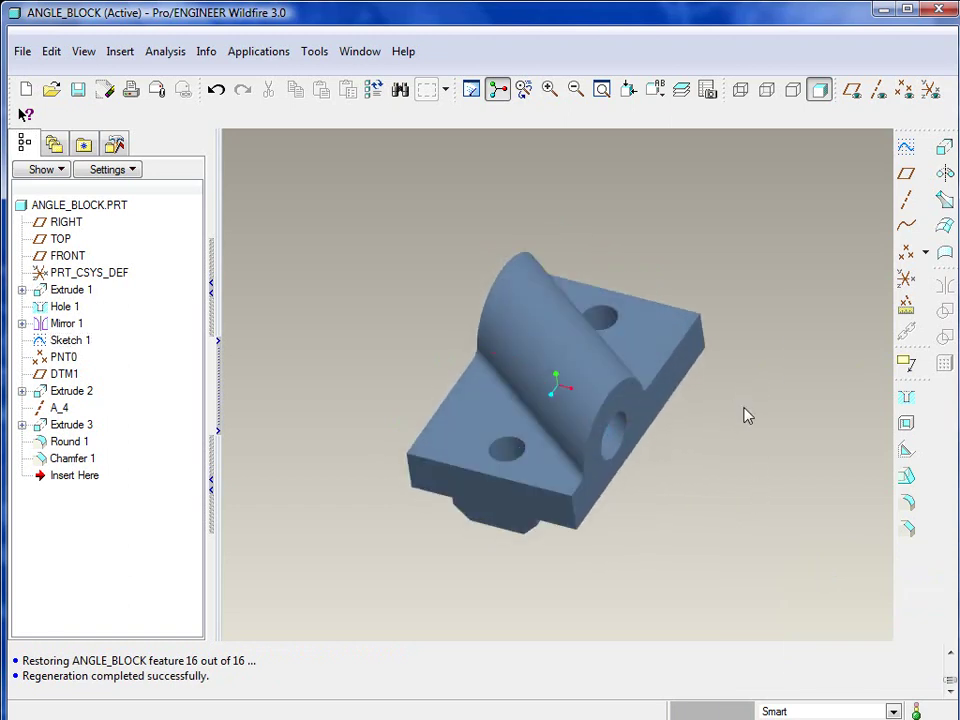
left_click(216, 90)
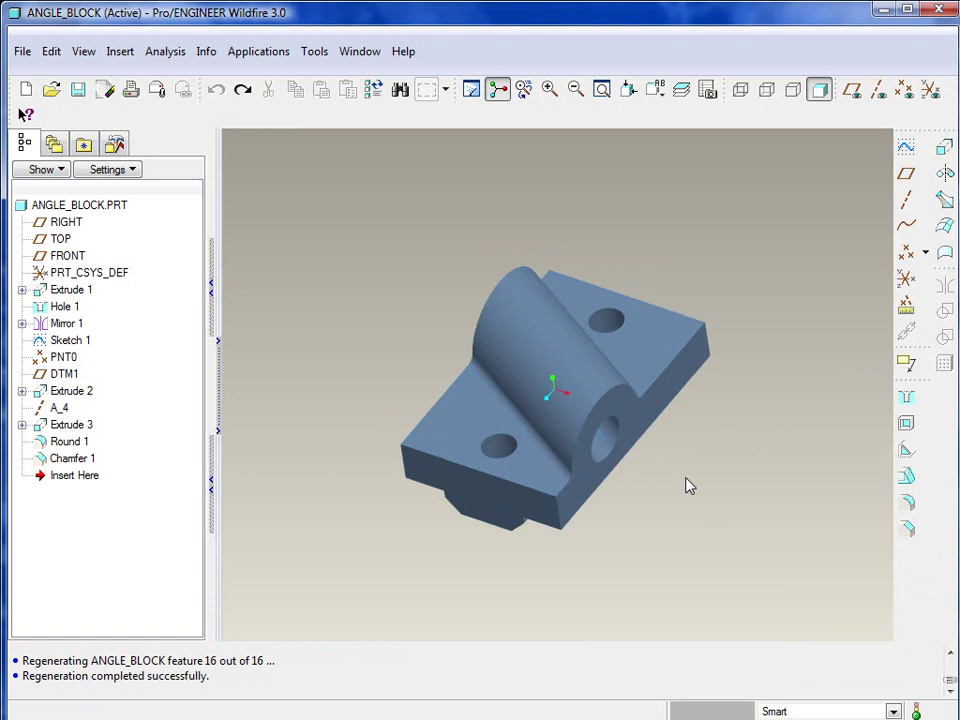
left_click(60, 341)
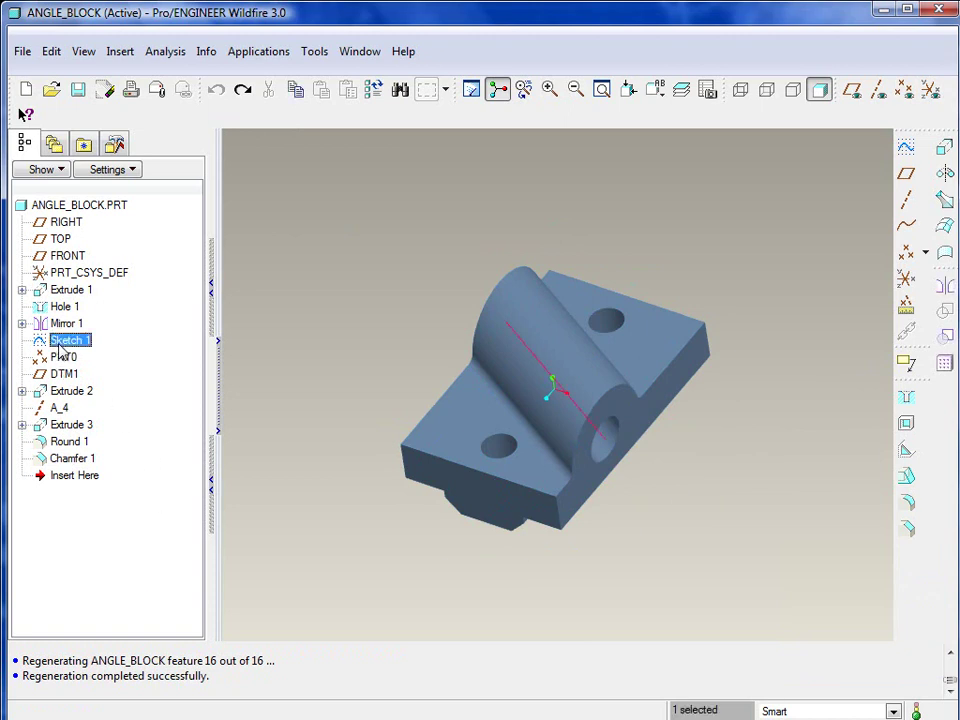
right_click(60, 343)
left_click(95, 425)
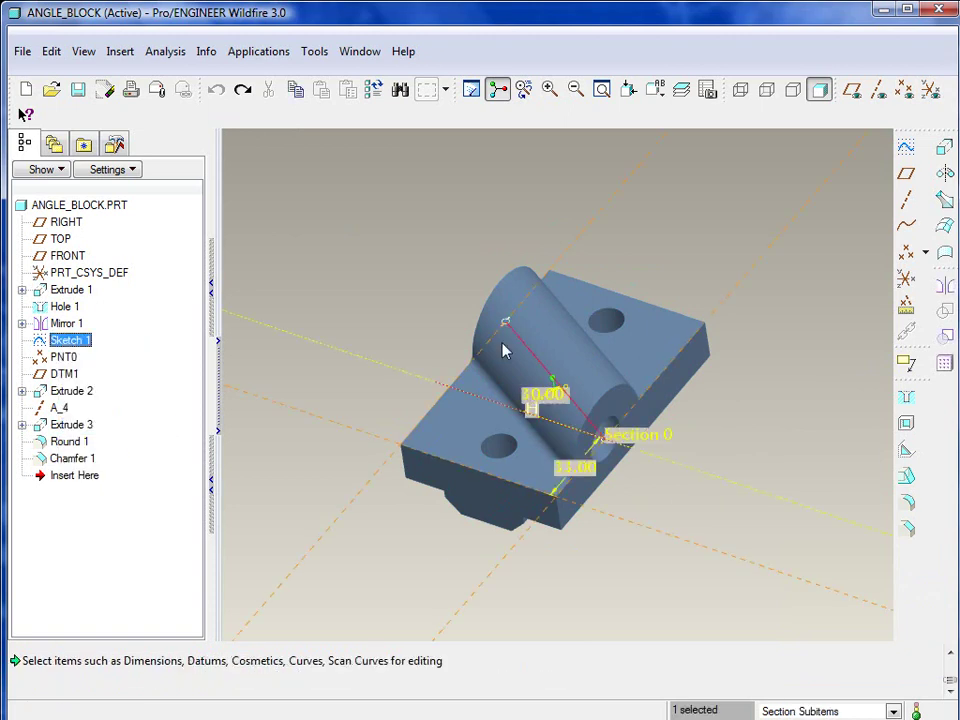
left_click(316, 52)
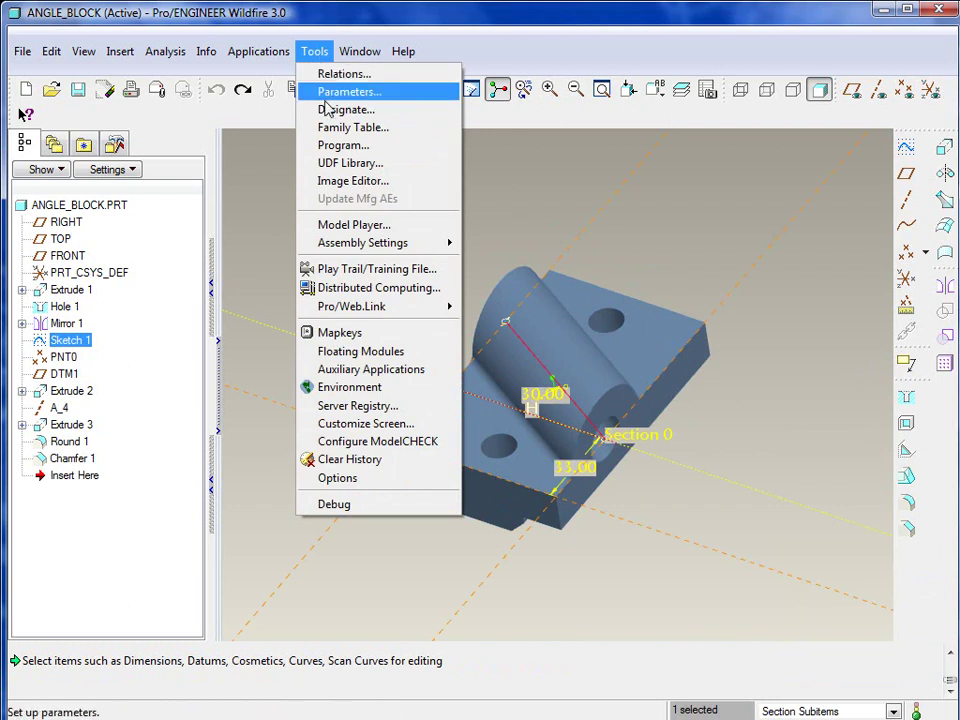
left_click(344, 74)
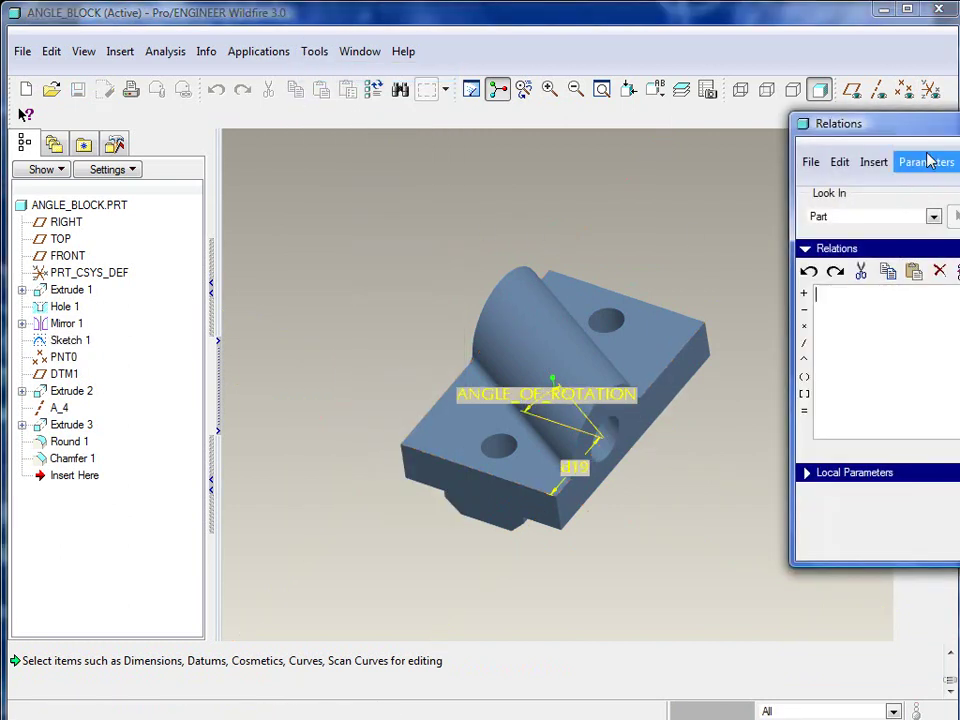
left_click_drag(950, 130, 872, 38)
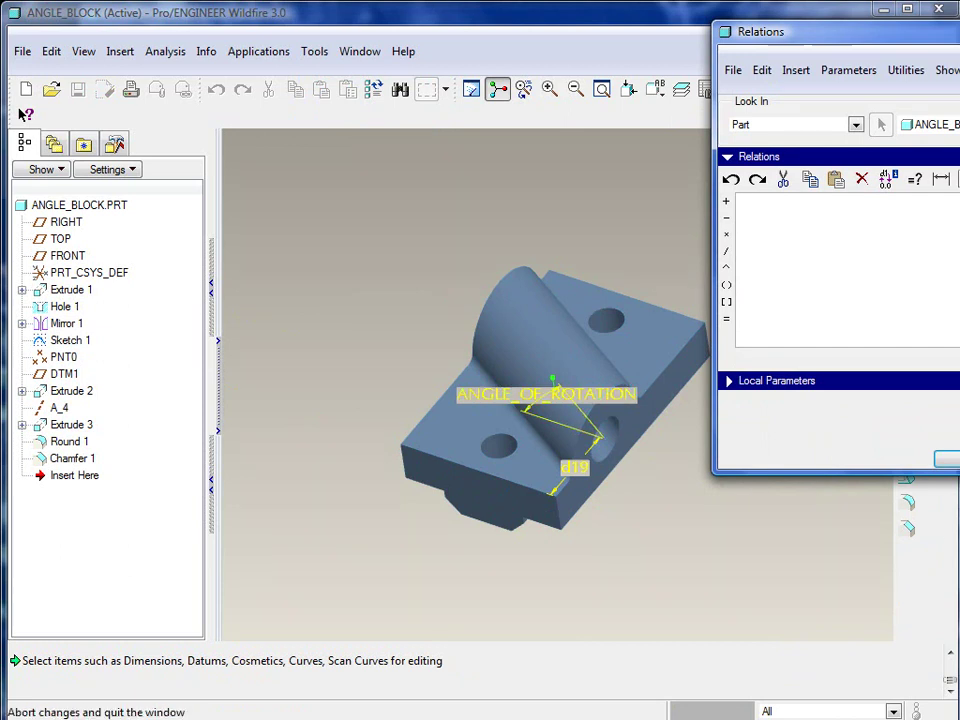
left_click(948, 459)
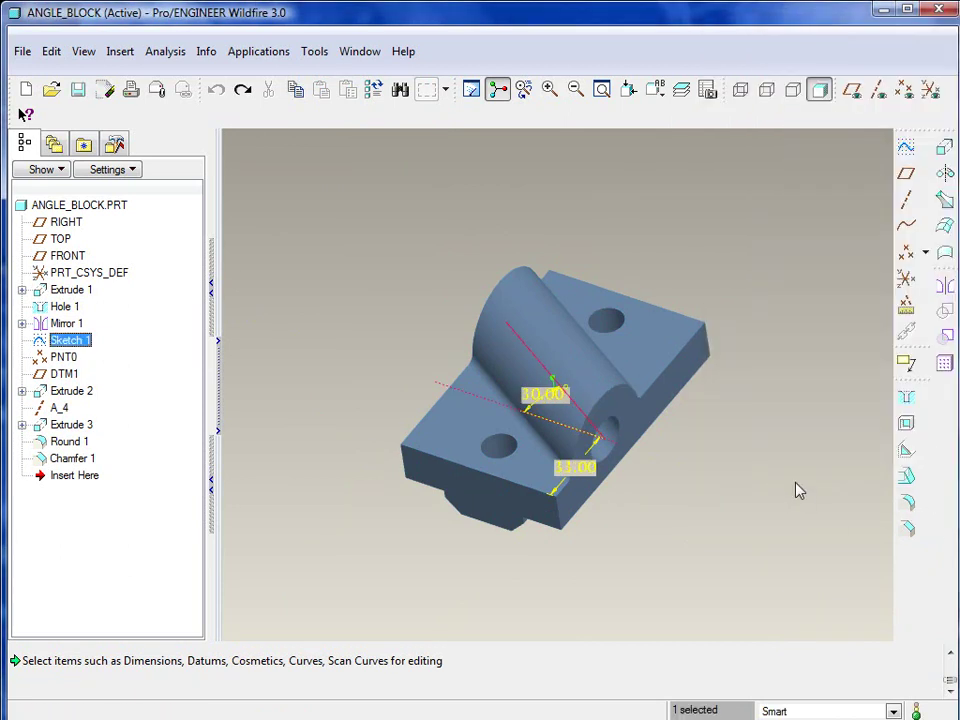
left_click(725, 516)
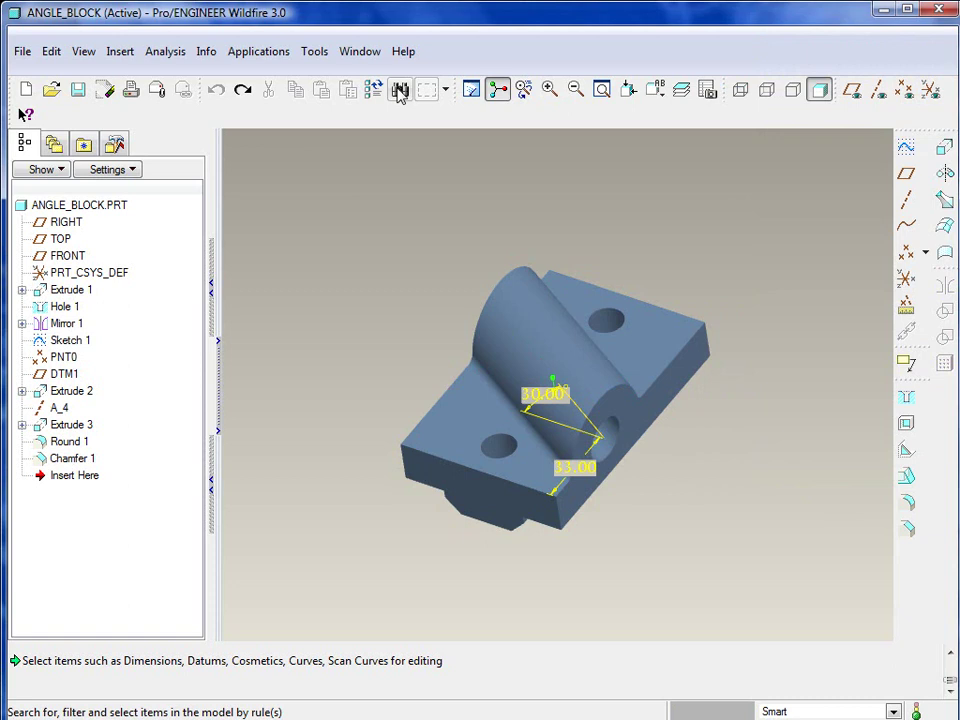
left_click(471, 89)
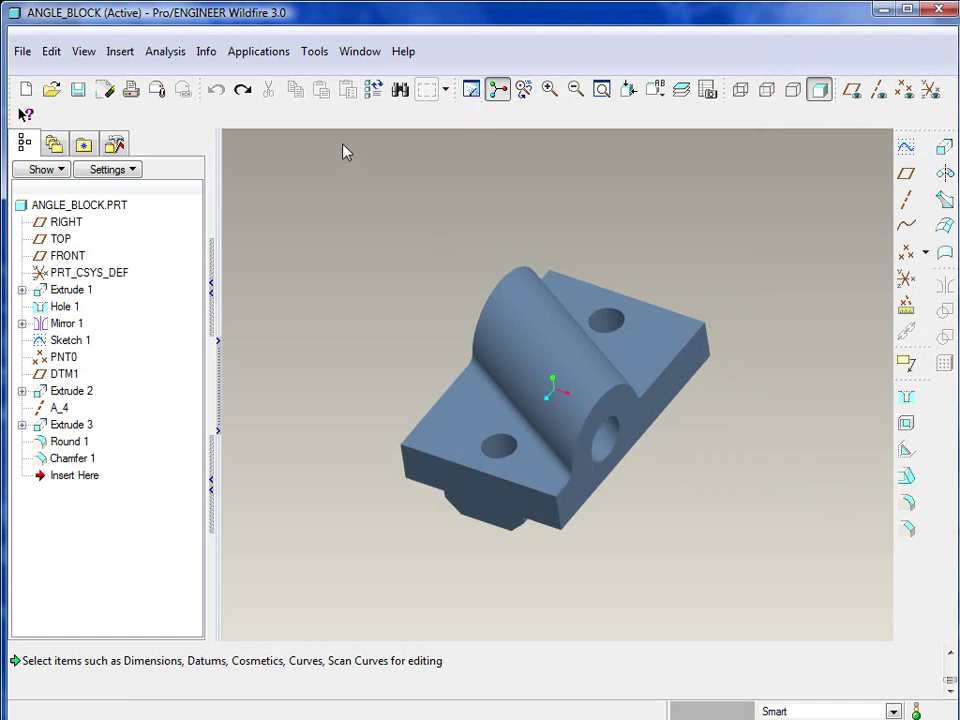
- Open the part's Parameters table from Tools and move it into view
left_click(321, 57)
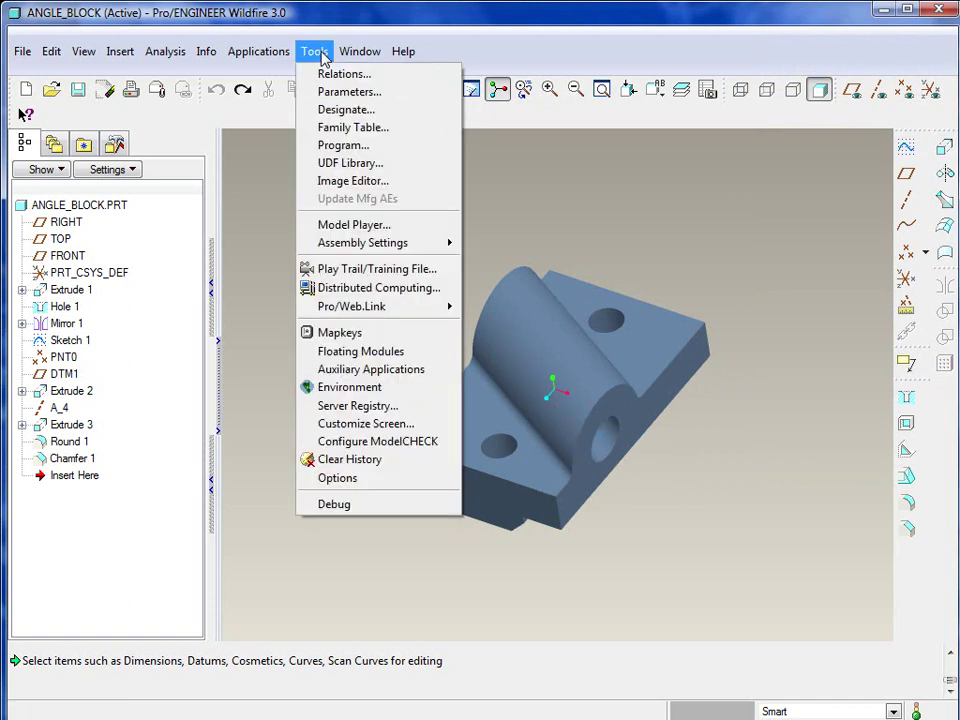
left_click(349, 92)
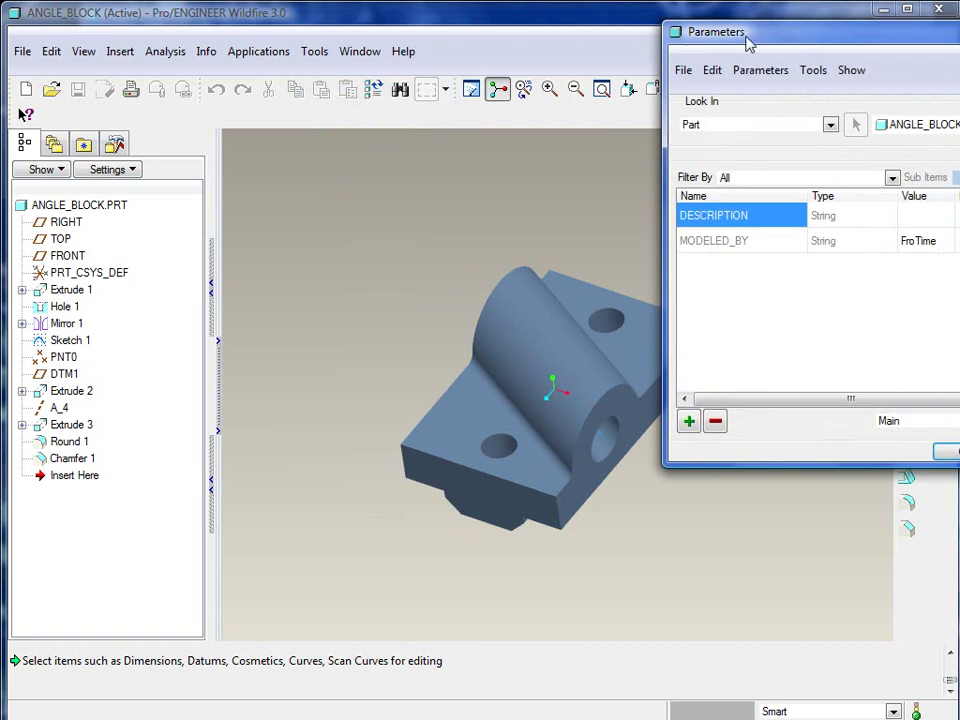
left_click_drag(750, 41, 533, 87)
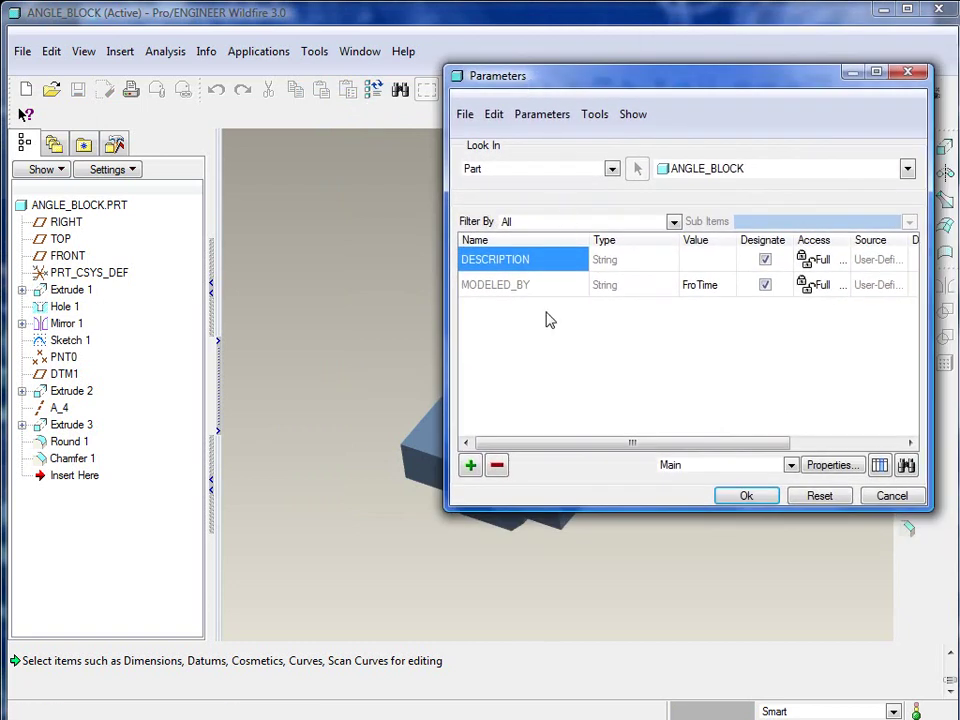
- Add SHAFT_ANGLE as a Real Number set to 30, then add a MOUNTING_HOLES parameter
left_click(470, 466)
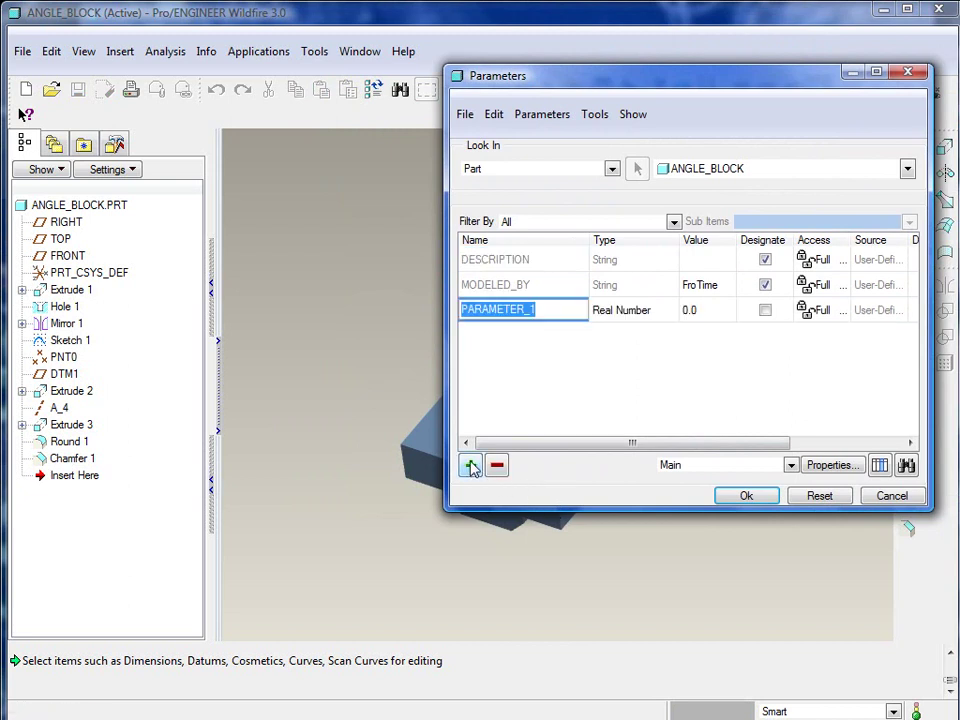
type("SHAFT_ANGLE")
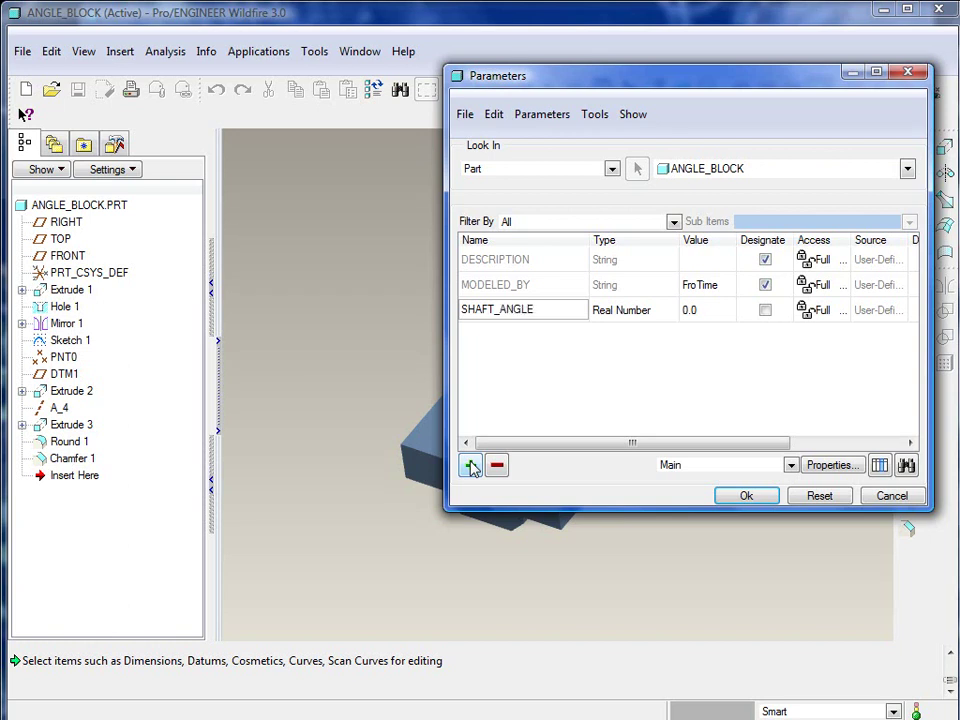
left_click(650, 313)
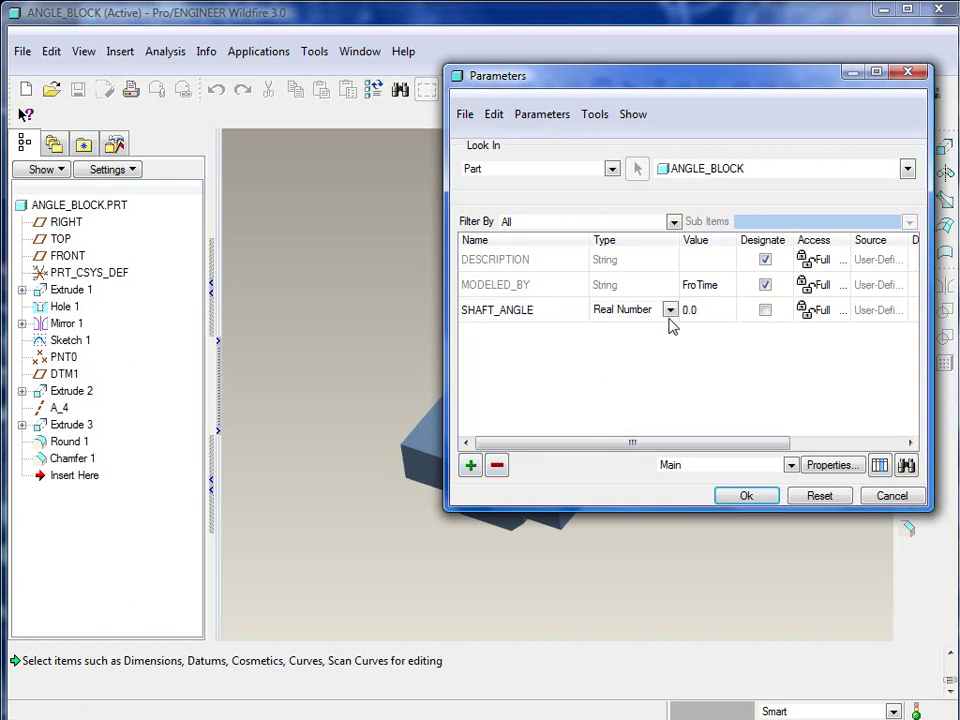
left_click(670, 311)
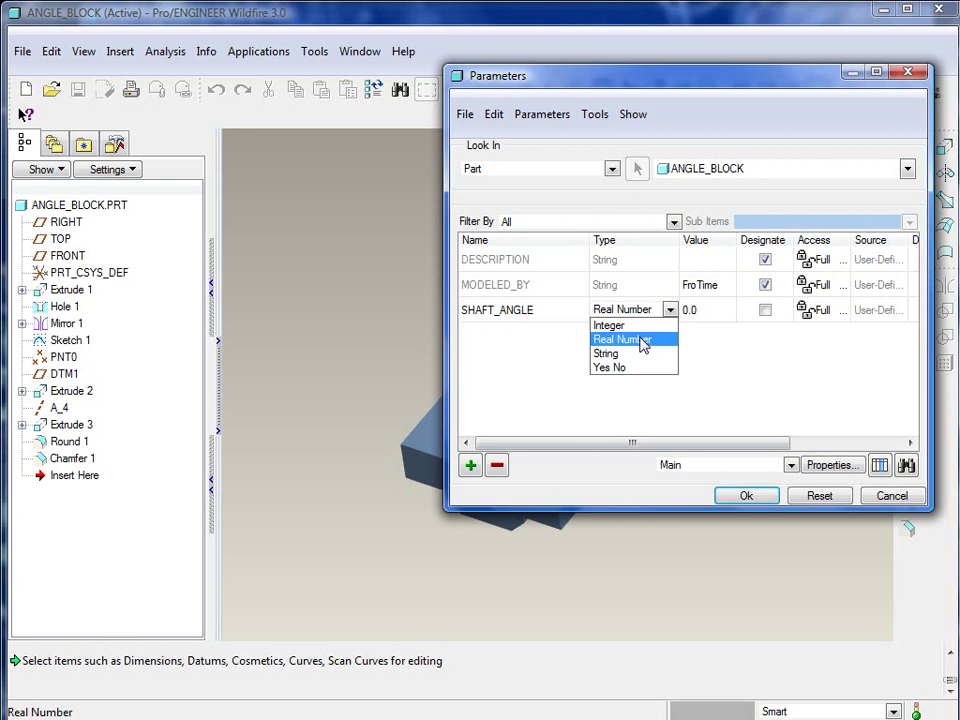
left_click(637, 339)
left_click(701, 314)
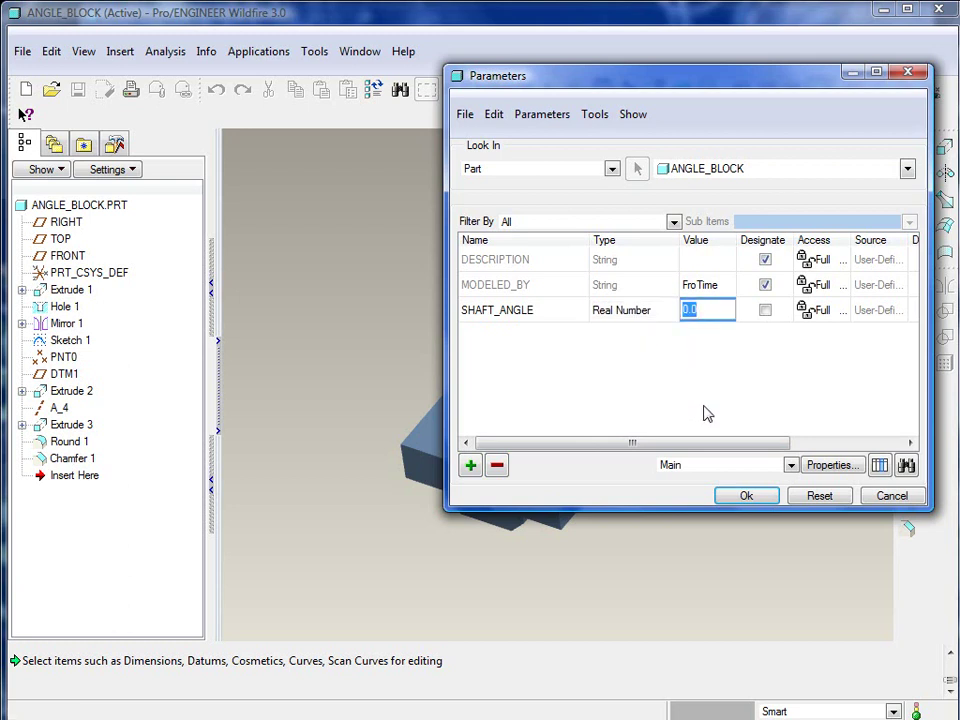
type("30")
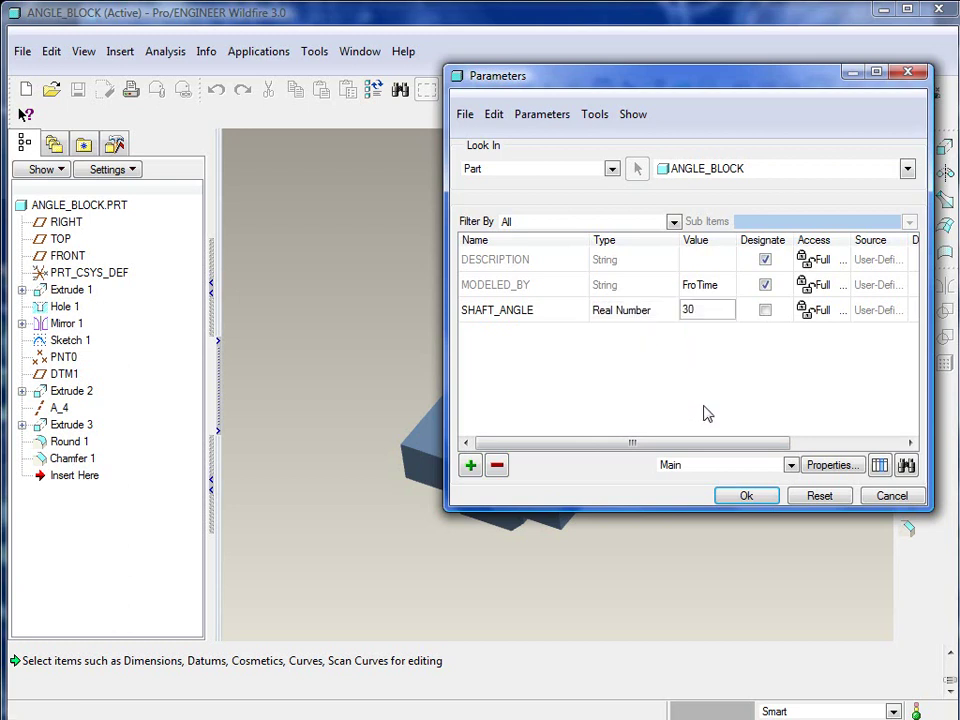
left_click(653, 313)
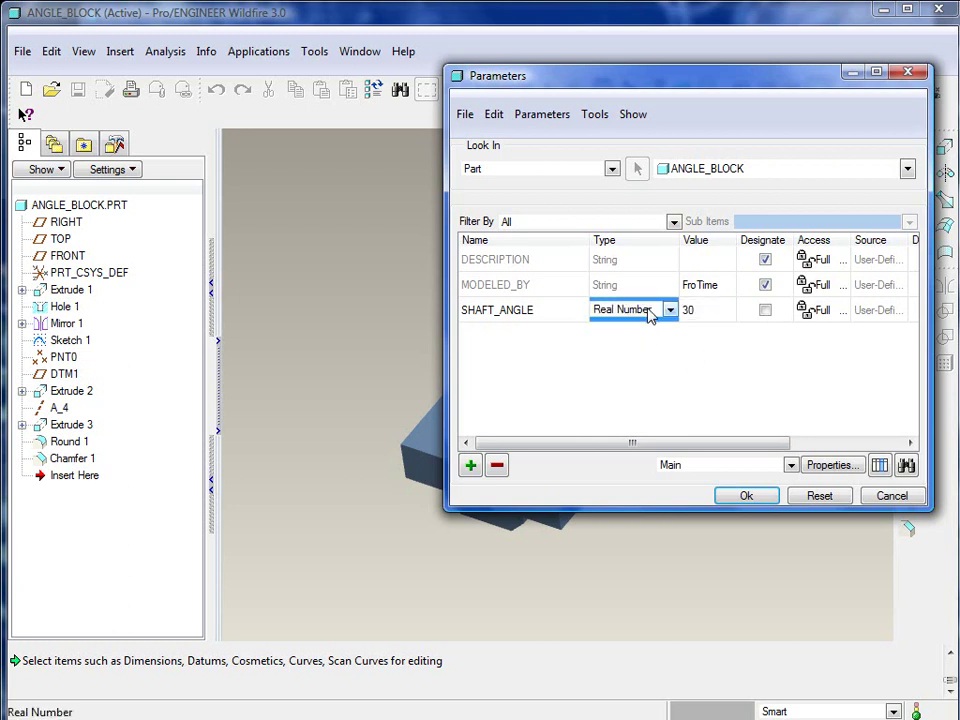
left_click(471, 466)
type("MOUNTING_HOLES")
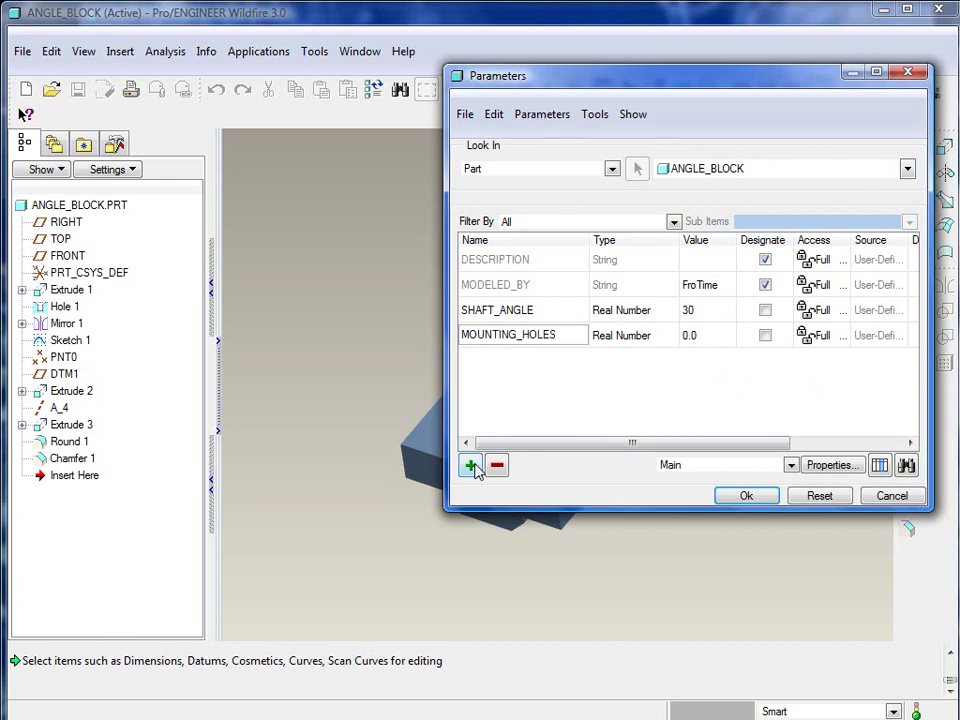
- Make MOUNTING_HOLES a Yes No parameter with value NO
left_click(664, 342)
left_click(666, 341)
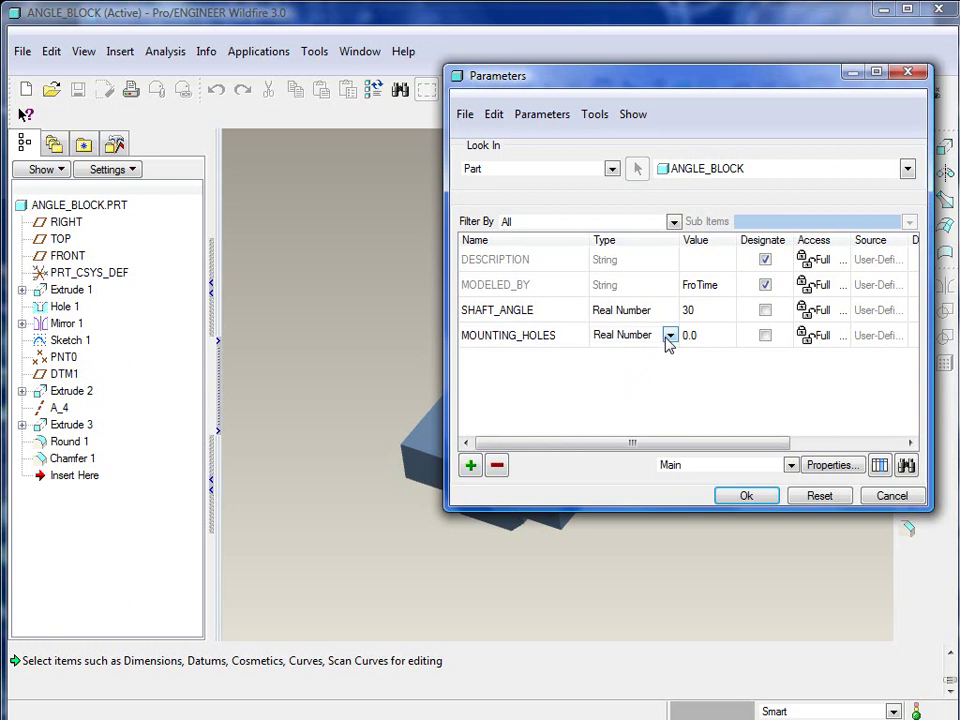
left_click(669, 336)
left_click(627, 394)
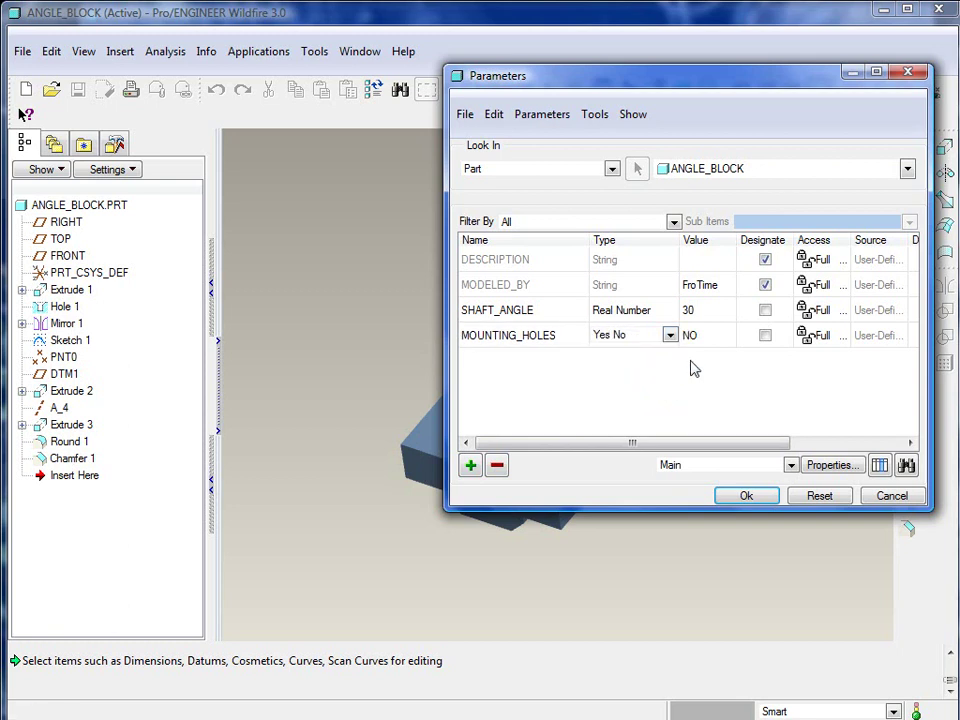
left_click(705, 340)
left_click(712, 340)
left_click(727, 336)
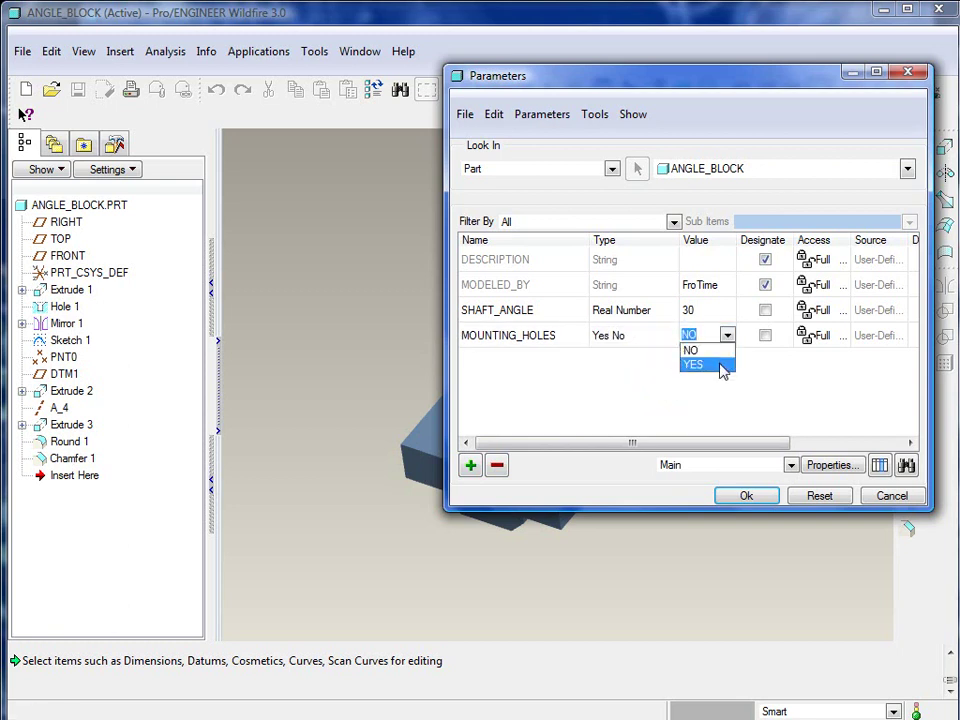
left_click(692, 350)
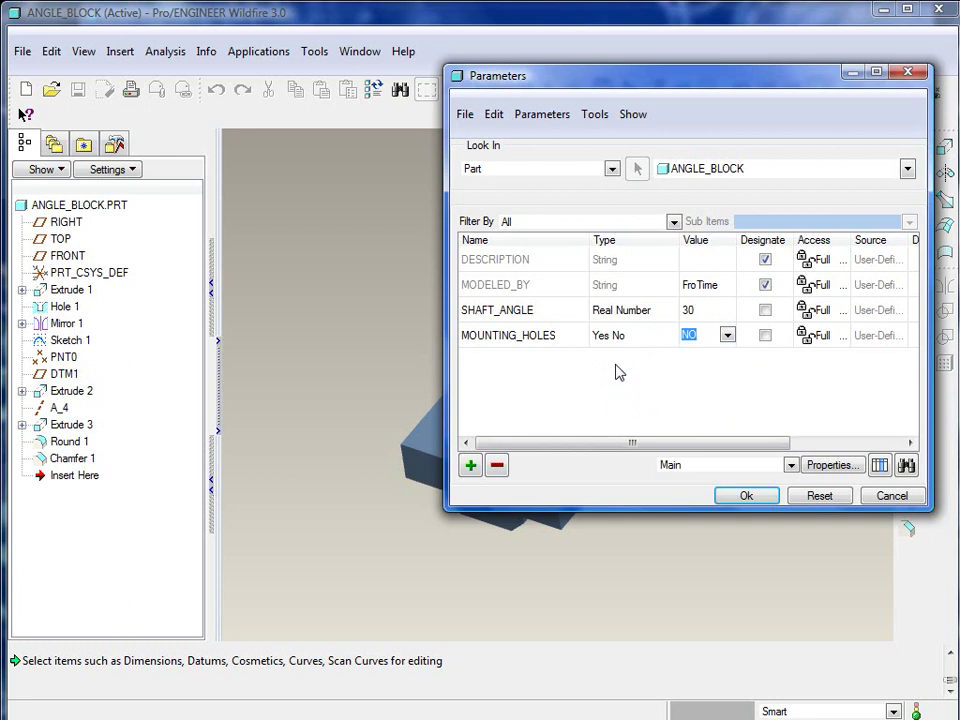
- Add CHAMFER_SLIDE as a Yes No parameter and apply the parameters with Ok
left_click(474, 467)
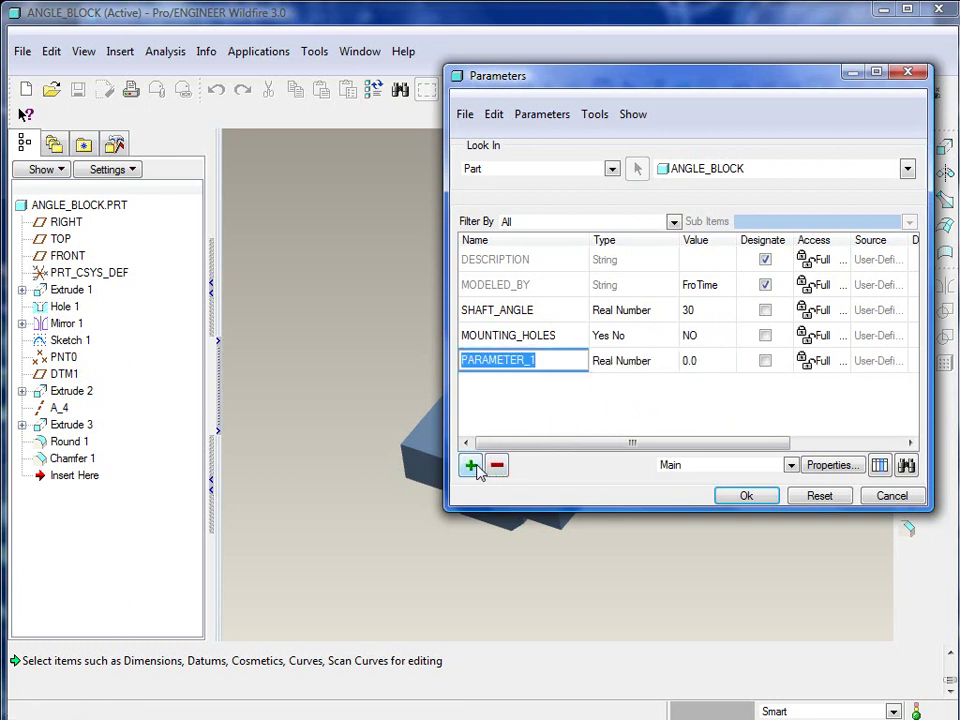
type("CHAMFER_SLIDE")
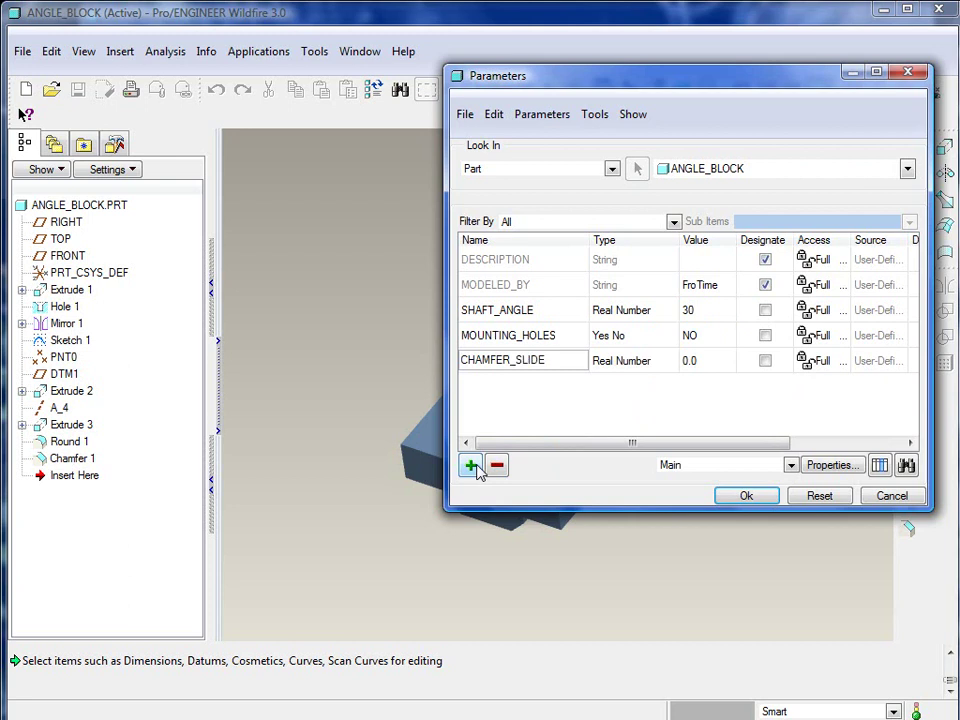
left_click(664, 362)
left_click(669, 360)
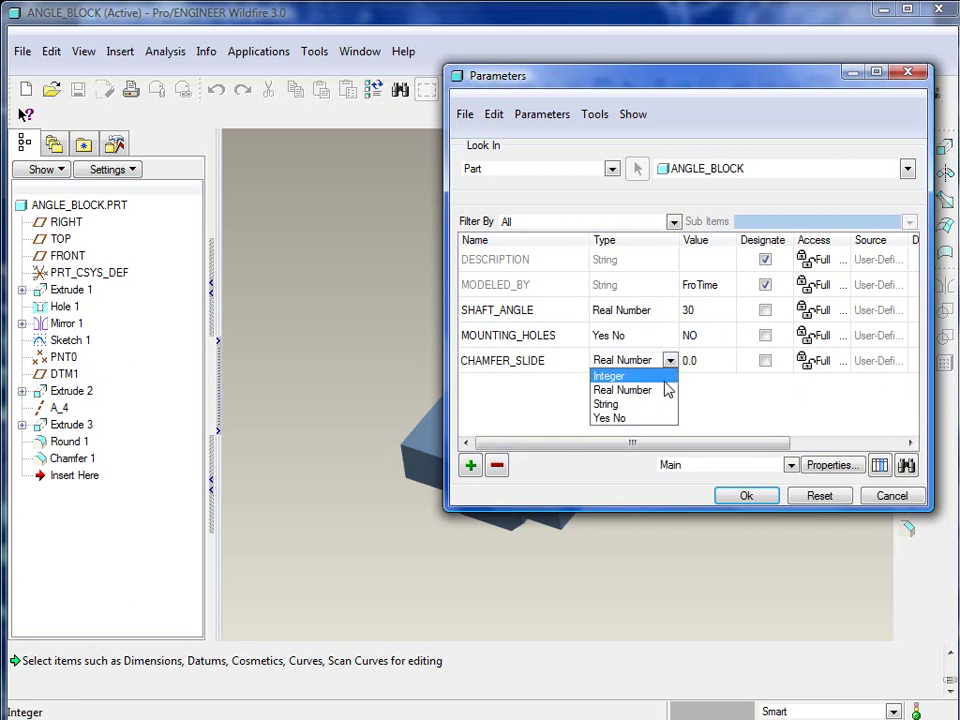
left_click(646, 428)
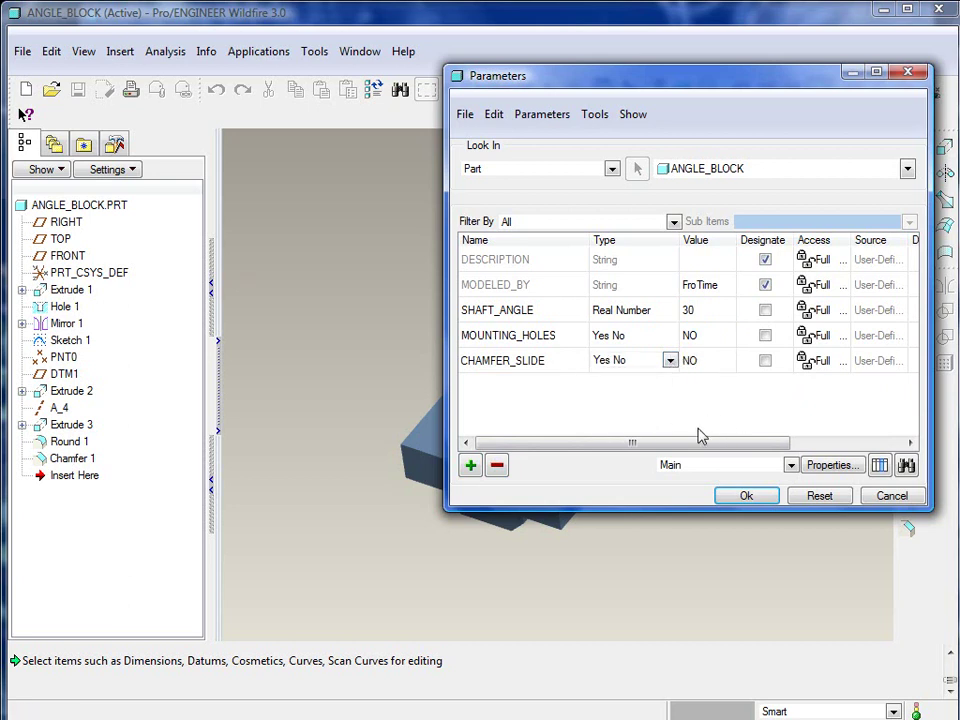
left_click(744, 497)
mouse_move(620, 470)
middle_mouse_down()
mouse_move(626, 441)
mouse_move(609, 444)
mouse_move(617, 456)
middle_mouse_up()
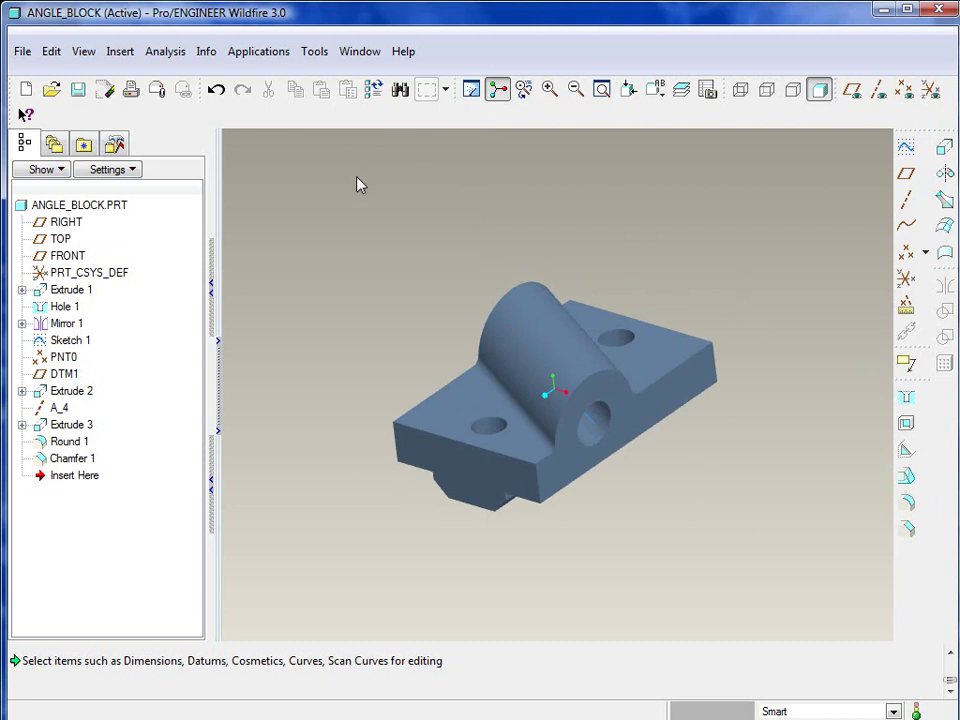
- Choose Tools > Program to display the PROGRAM menu
left_click(323, 55)
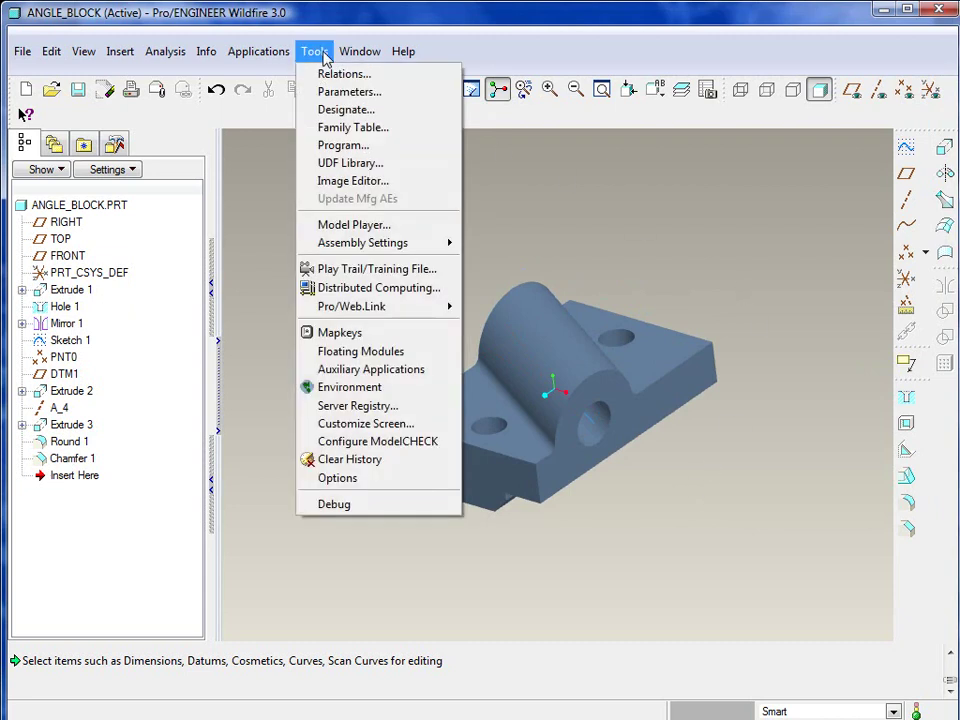
left_click(337, 146)
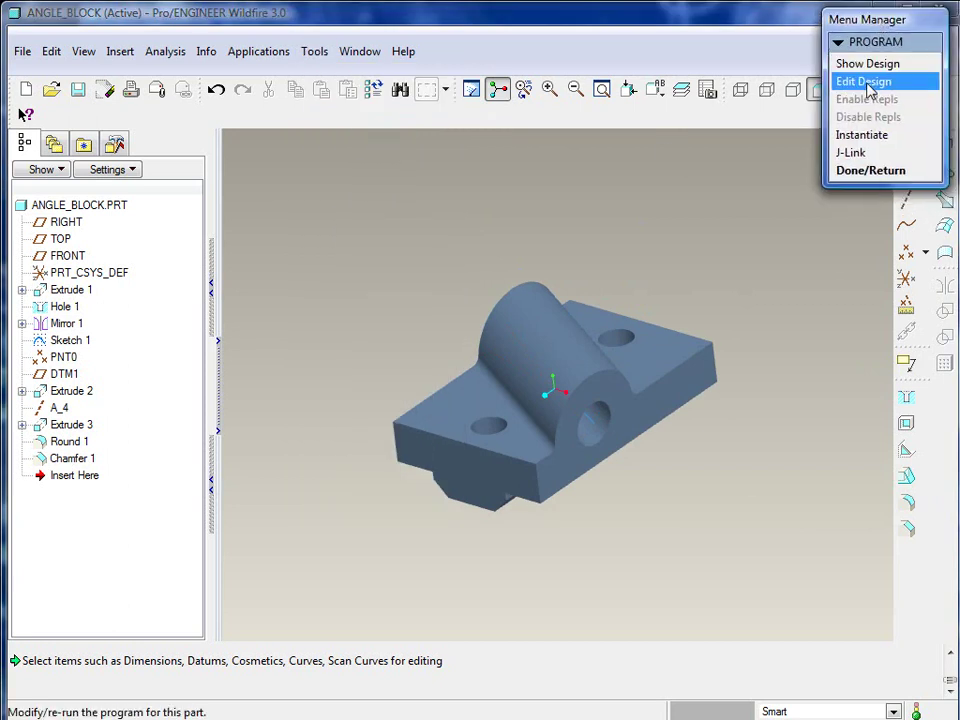
- Open the program listing in Notepad and paste the input declarations under INPUT
left_click(866, 82)
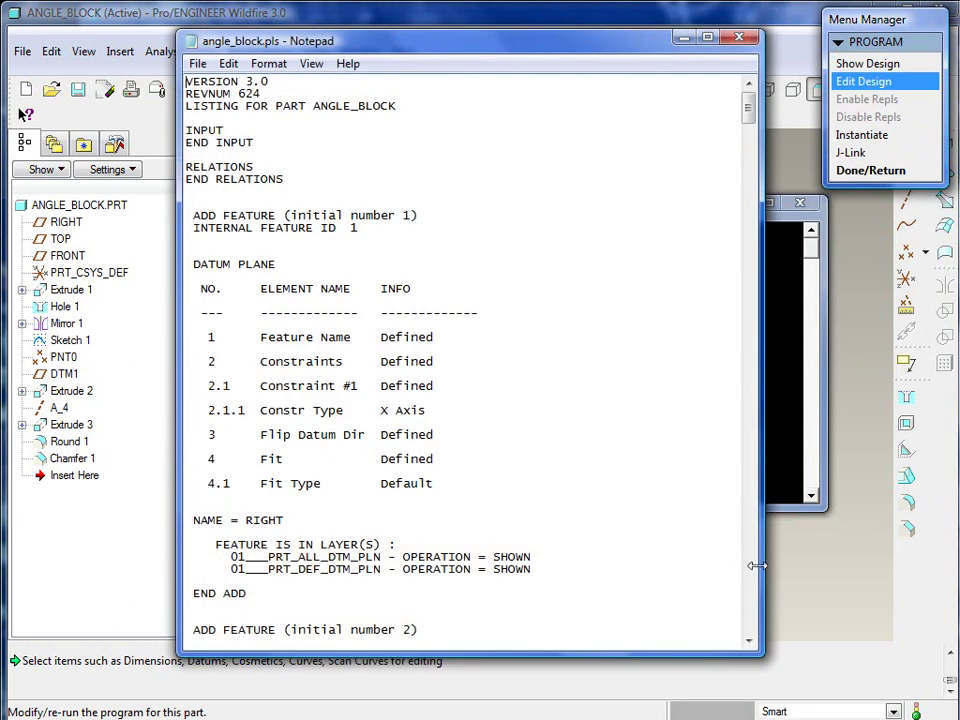
left_click_drag(765, 659, 872, 672)
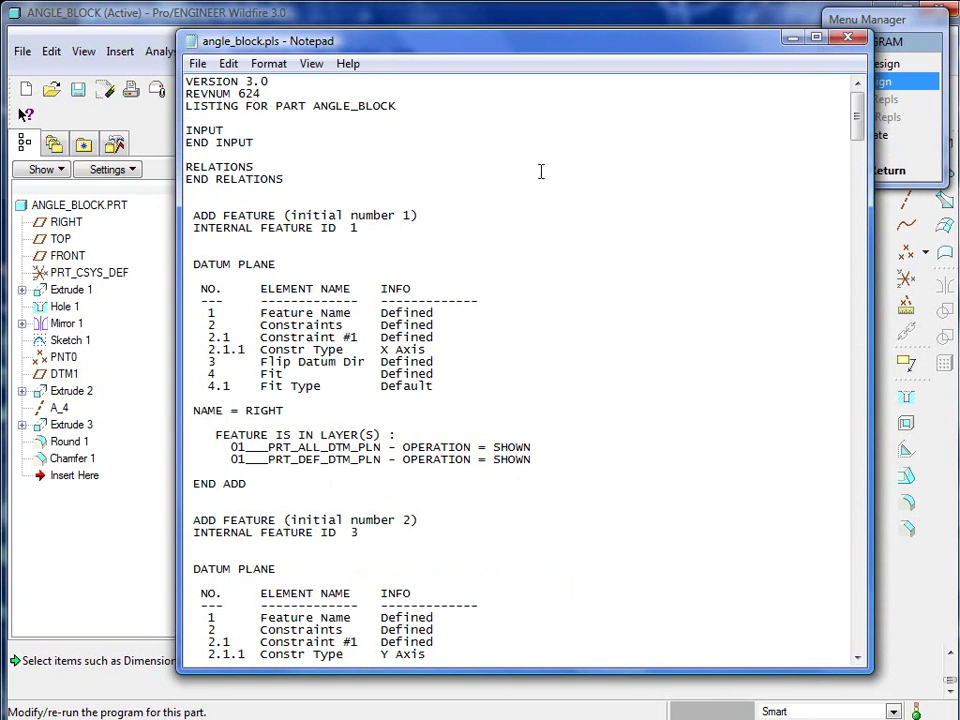
left_click(231, 129)
key("Return")
key("Return")
key("Return")
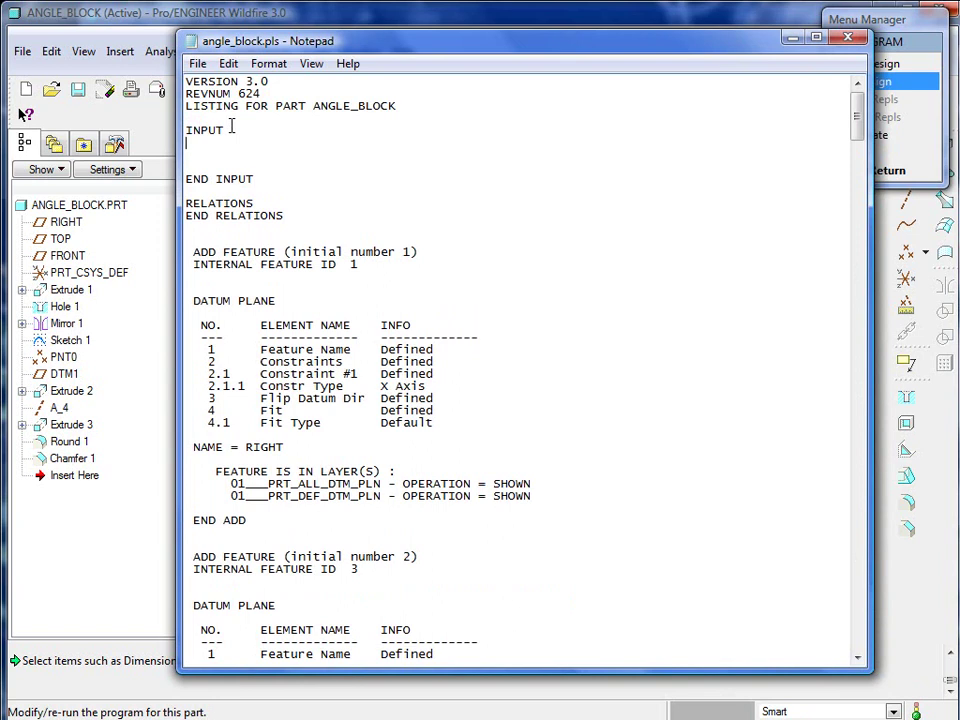
type("SHAFT_ANGLE NUMBER \"Please Enter SHAFT ANGLE (30-40):\" MHOLES YES_NO \"Do you want Mounting Holes?\" SCHAMFER YES_NO \"Do you want Chamfers on the Slider?\"")
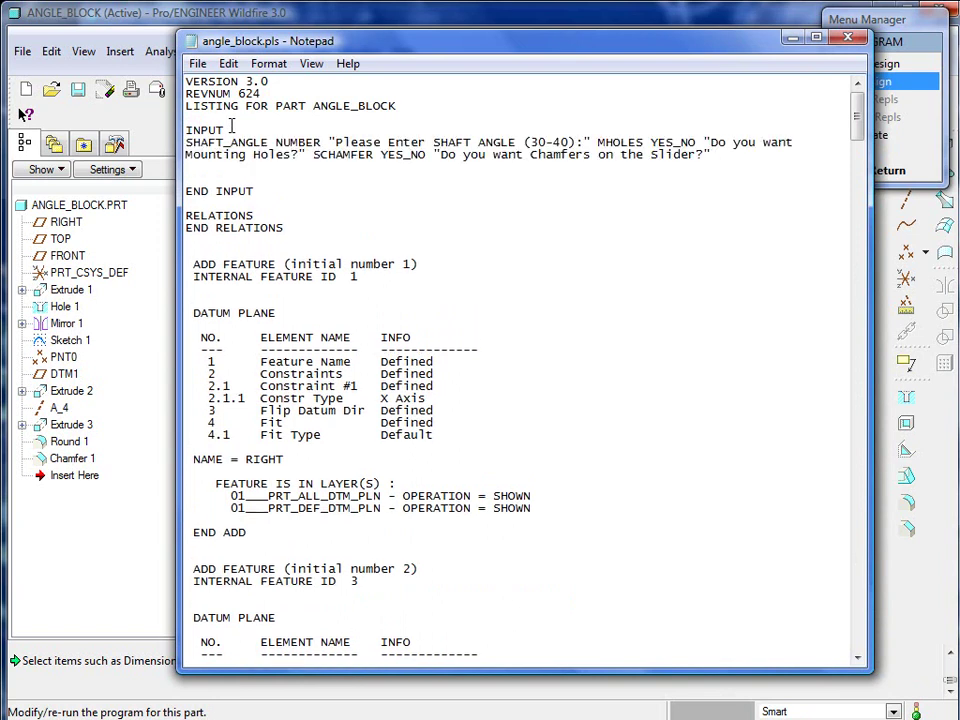
- Put SHAFT_ANGLE, MHOLES, SCHAMFER and their prompts on separate lines; delete blank lines before END INPUT
left_click(327, 142)
key("Return")
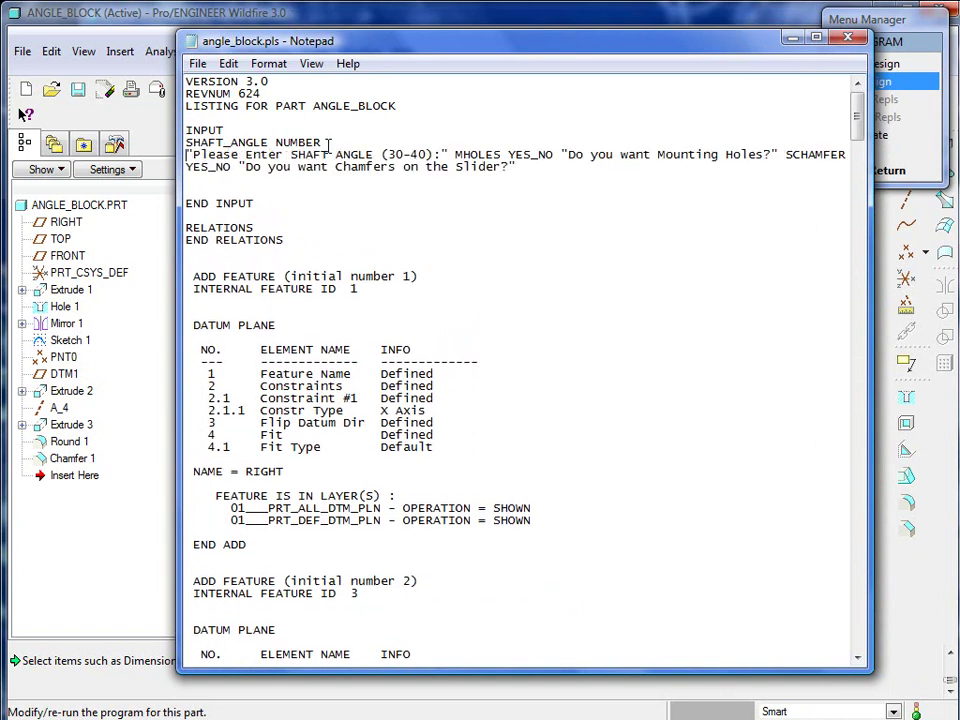
left_click(454, 154)
key("Return")
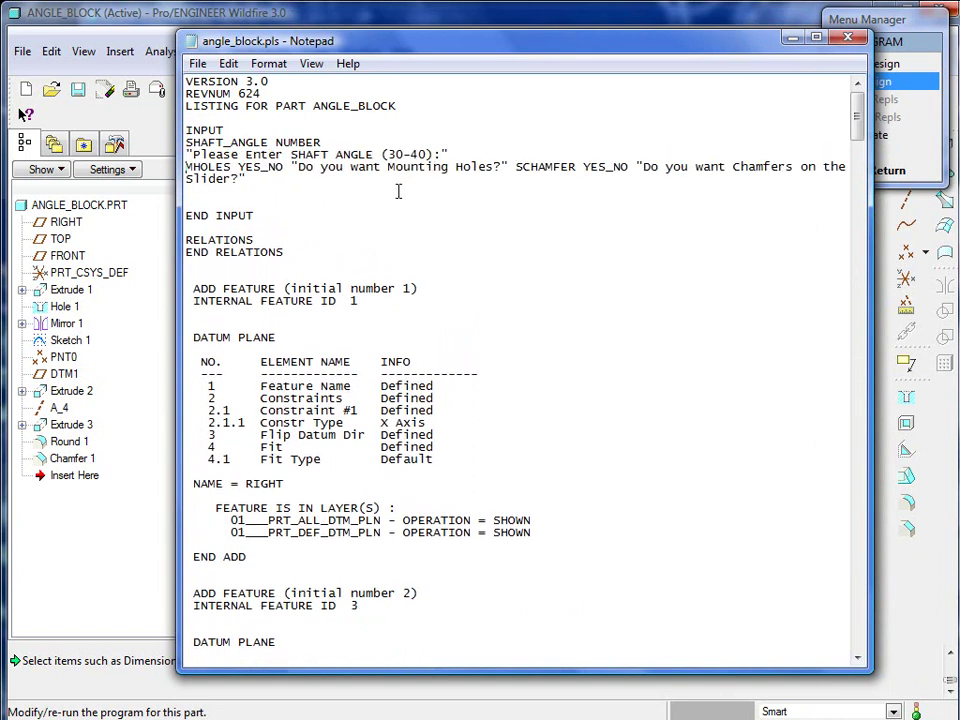
left_click(291, 166)
key("Return")
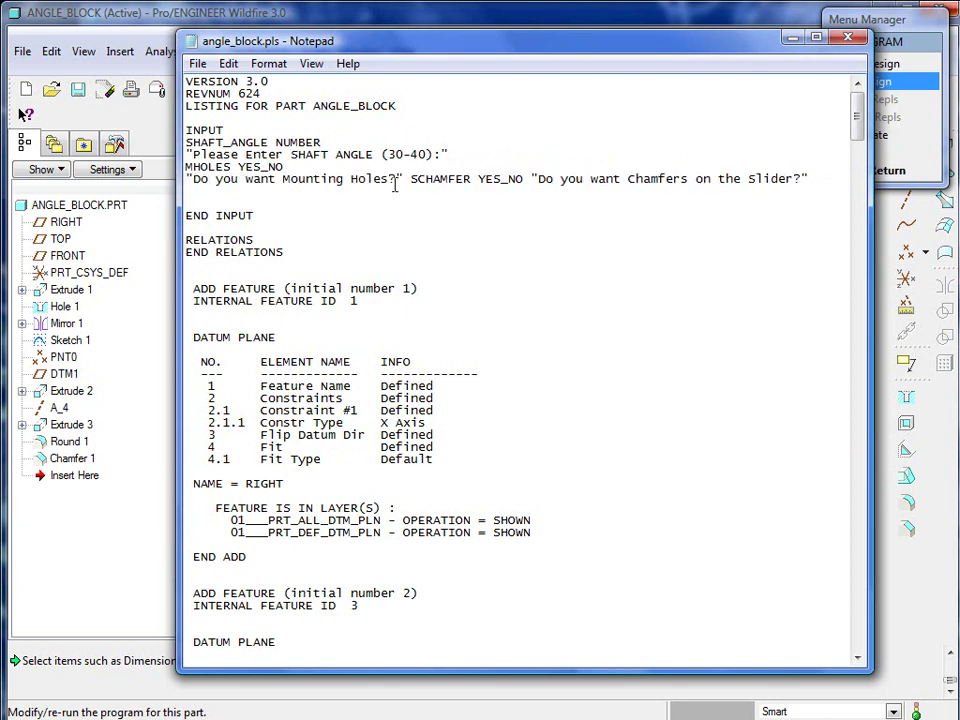
left_click(409, 179)
key("Return")
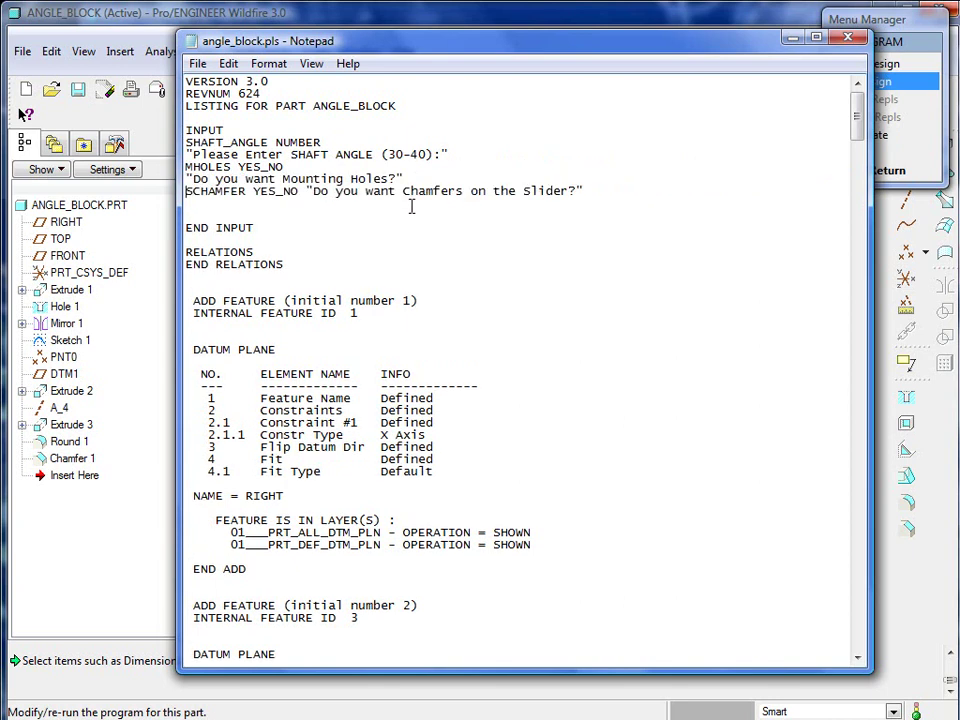
left_click(308, 190)
key("Return")
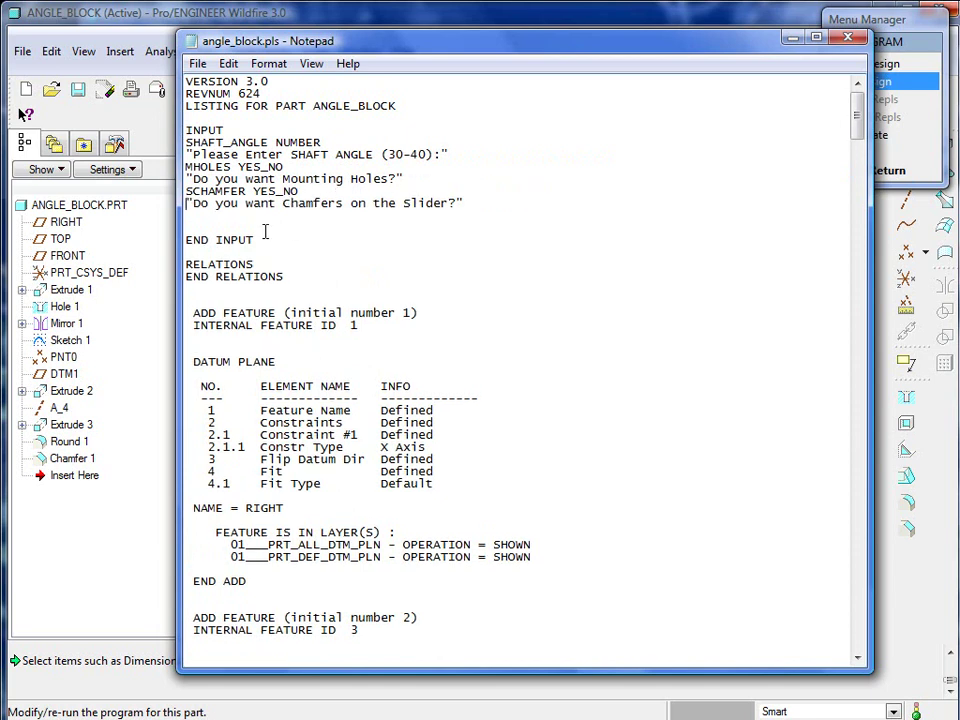
left_click(264, 222)
key("BackSpace")
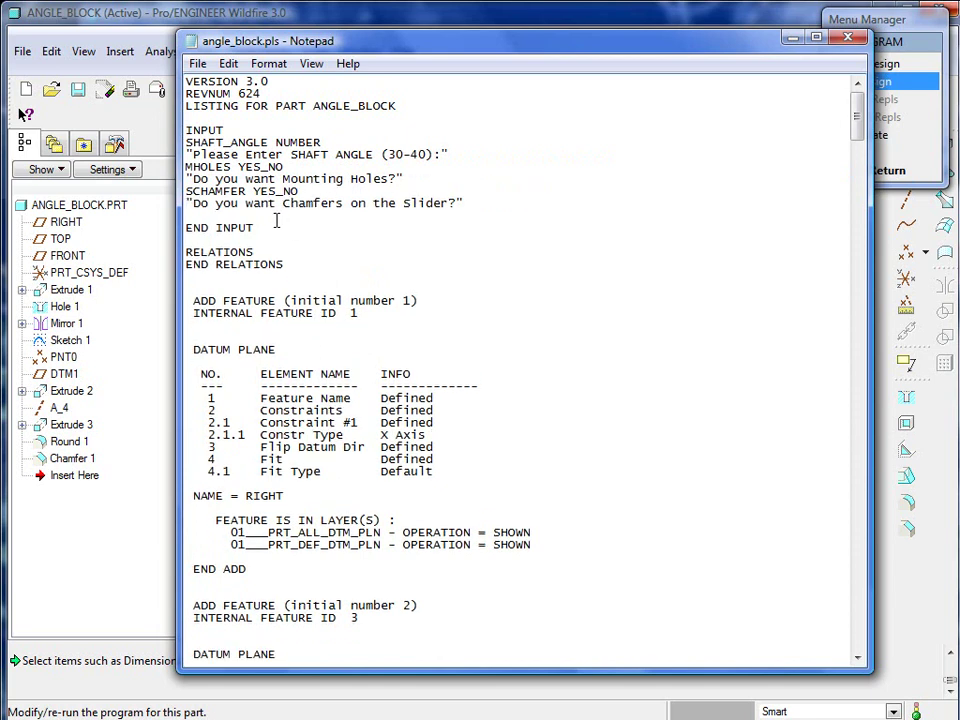
key("BackSpace")
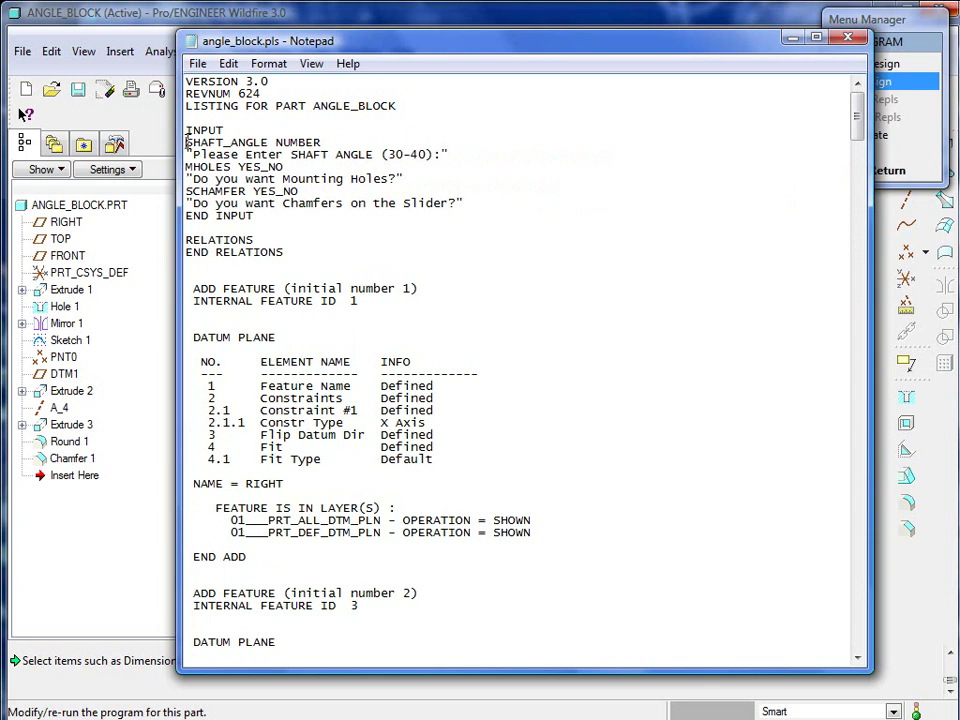
- Indent each input entry and prompt by two spaces, then select each pair to review
left_click(187, 142)
left_click(187, 154)
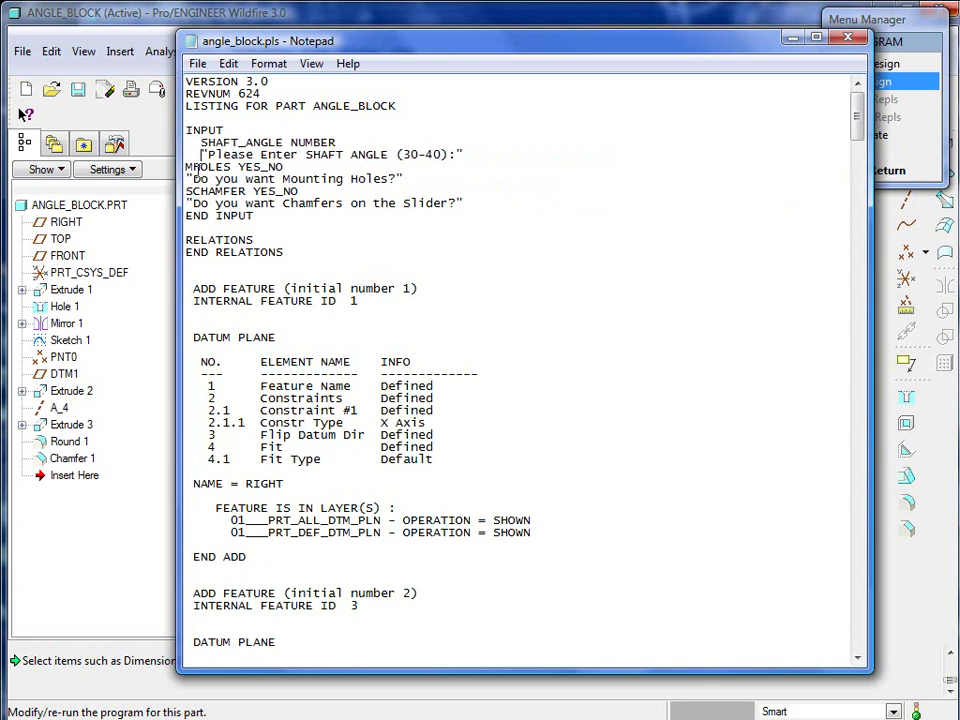
left_click(186, 167)
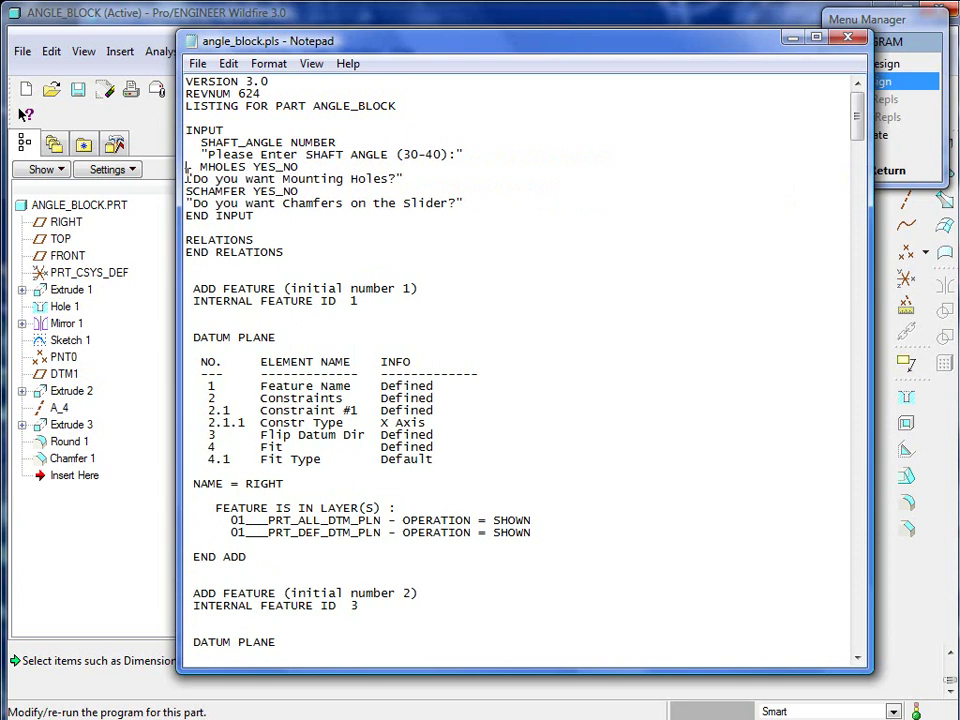
key("BackSpace")
left_click(185, 178)
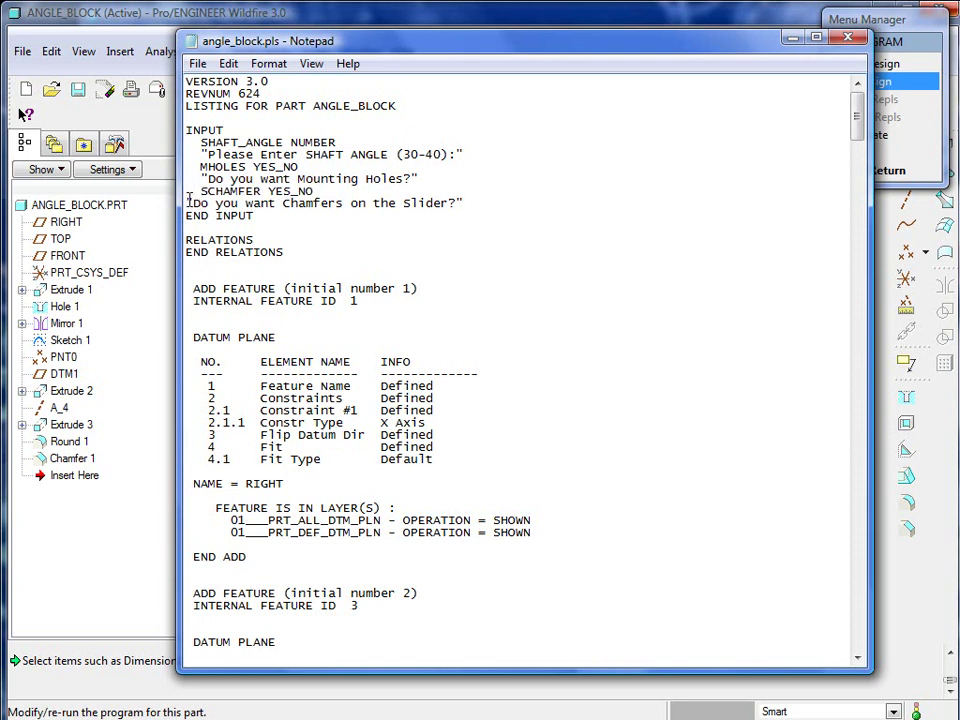
left_click(186, 202)
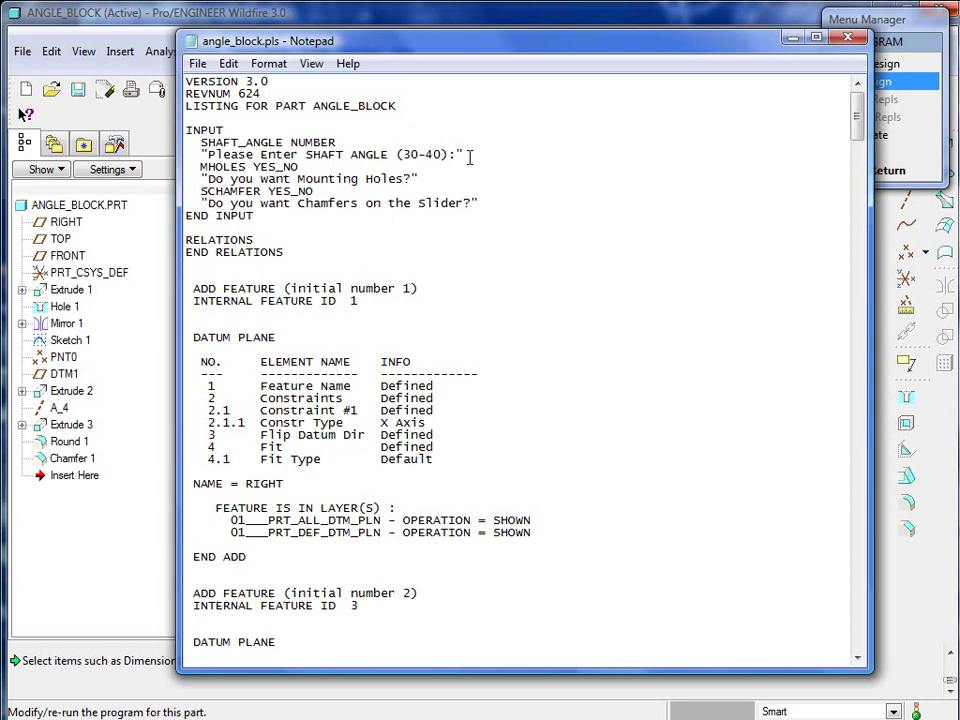
left_click_drag(467, 154, 182, 141)
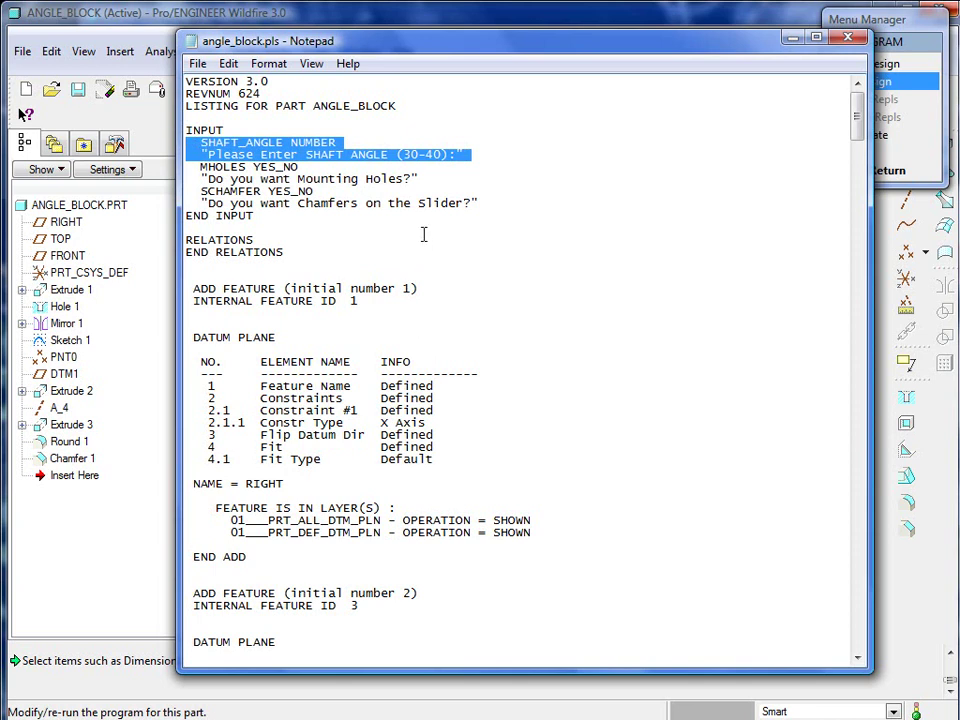
left_click_drag(427, 179, 186, 167)
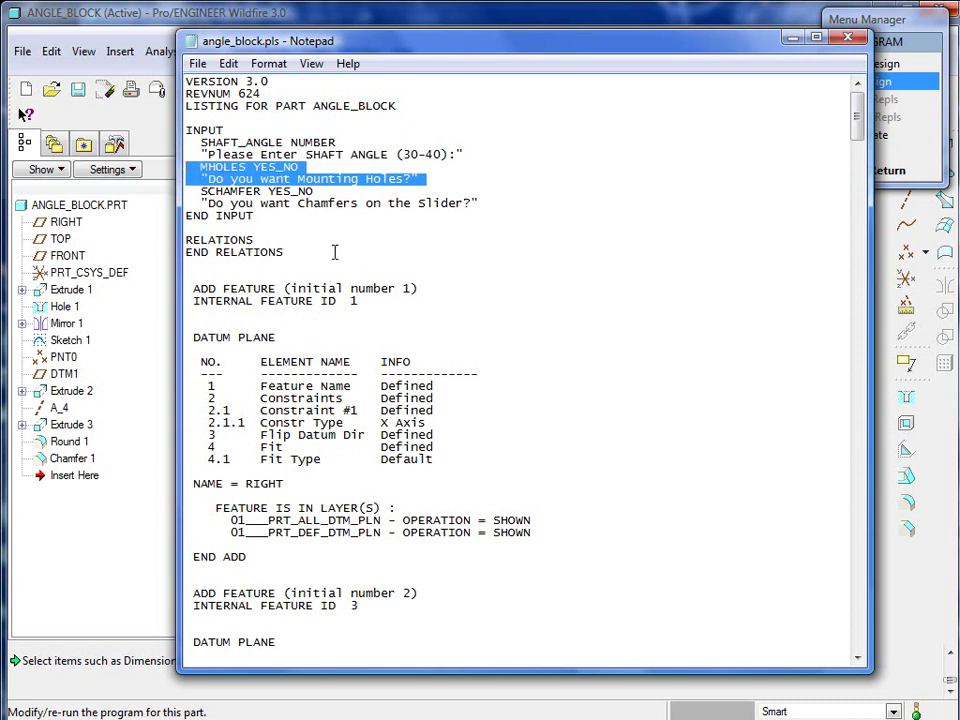
left_click_drag(479, 202, 178, 192)
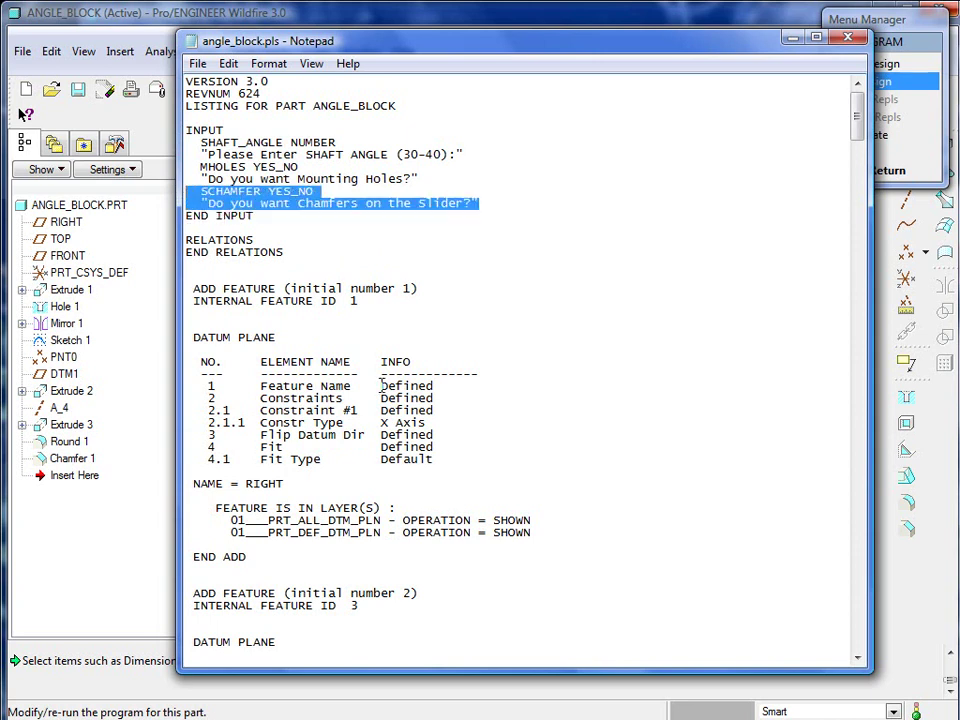
- Locate the hole feature's ADD FEATURE (initial number 6) line, then return to RELATIONS
left_click(480, 264)
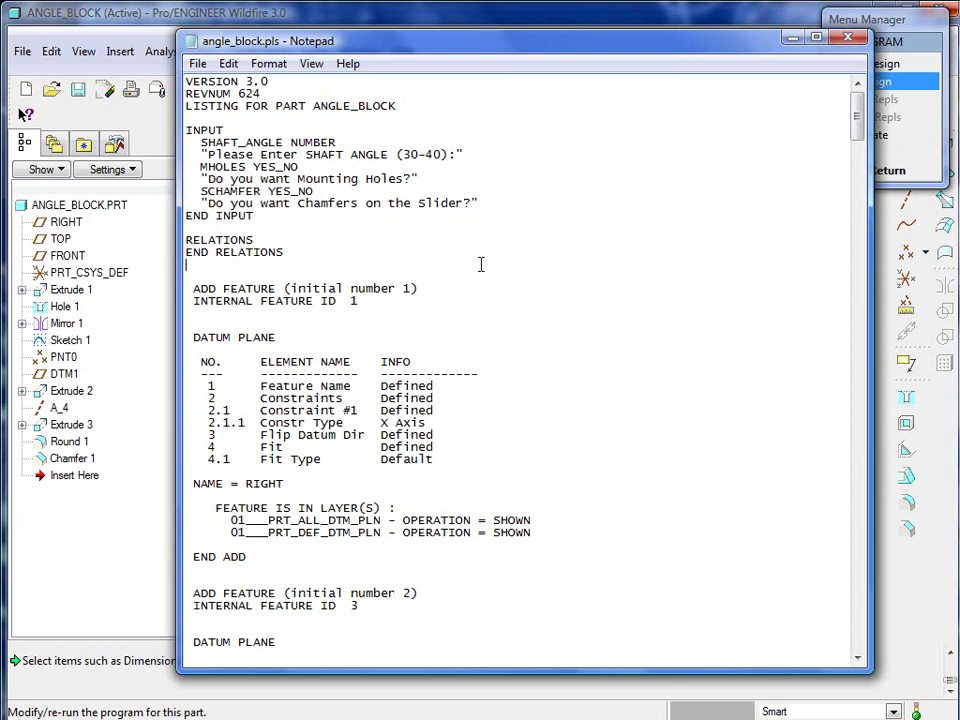
scroll(711, 364, "down", 12)
scroll(604, 381, "down", 13)
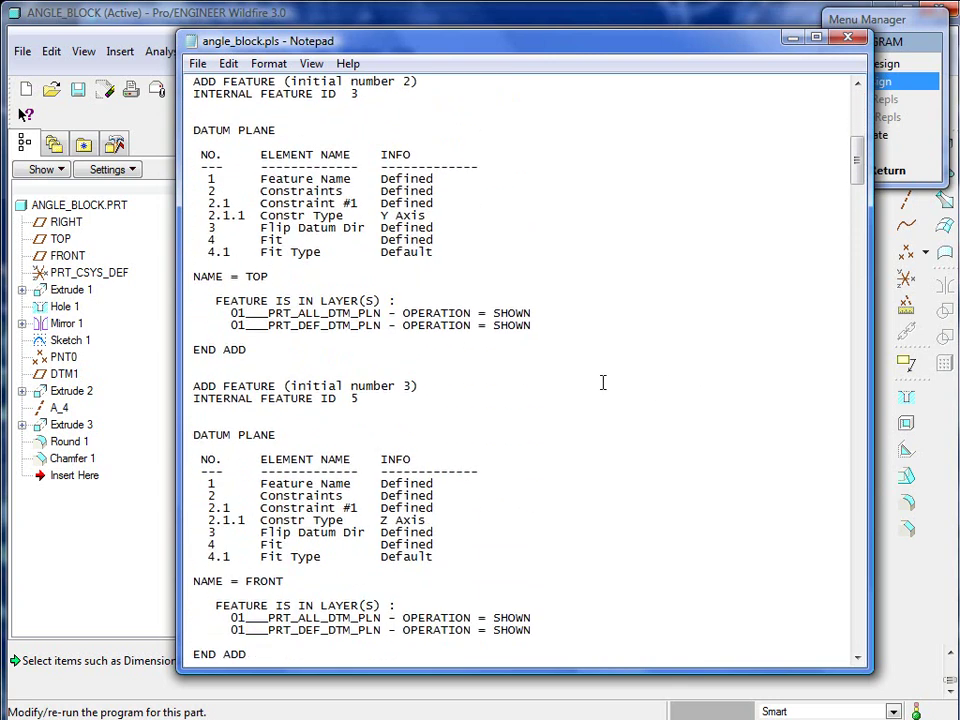
scroll(604, 381, "down", 17)
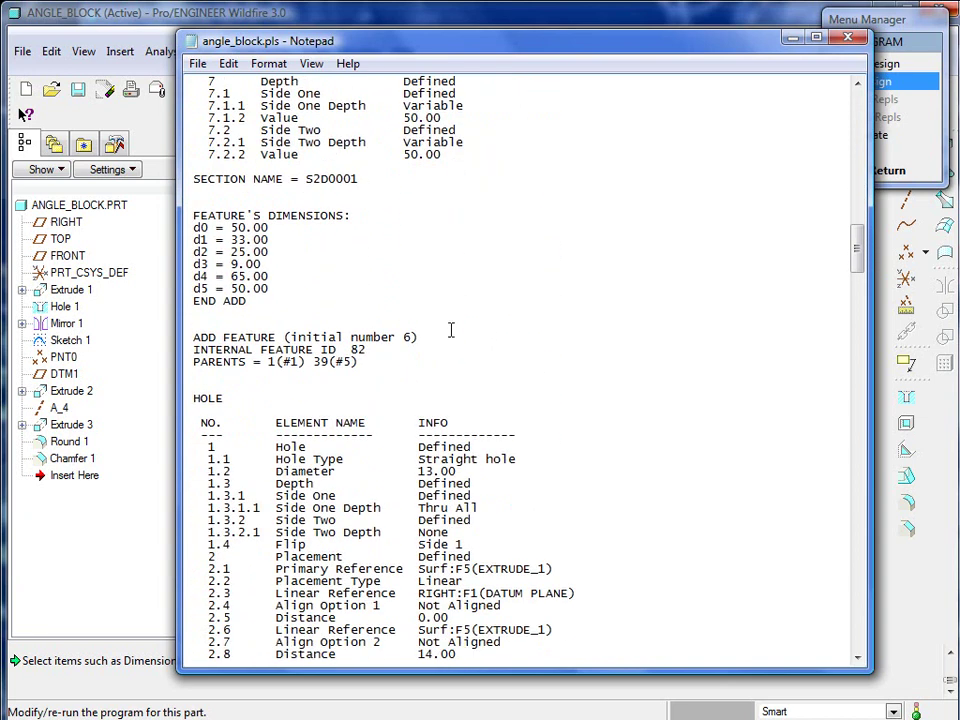
left_click_drag(431, 335, 186, 330)
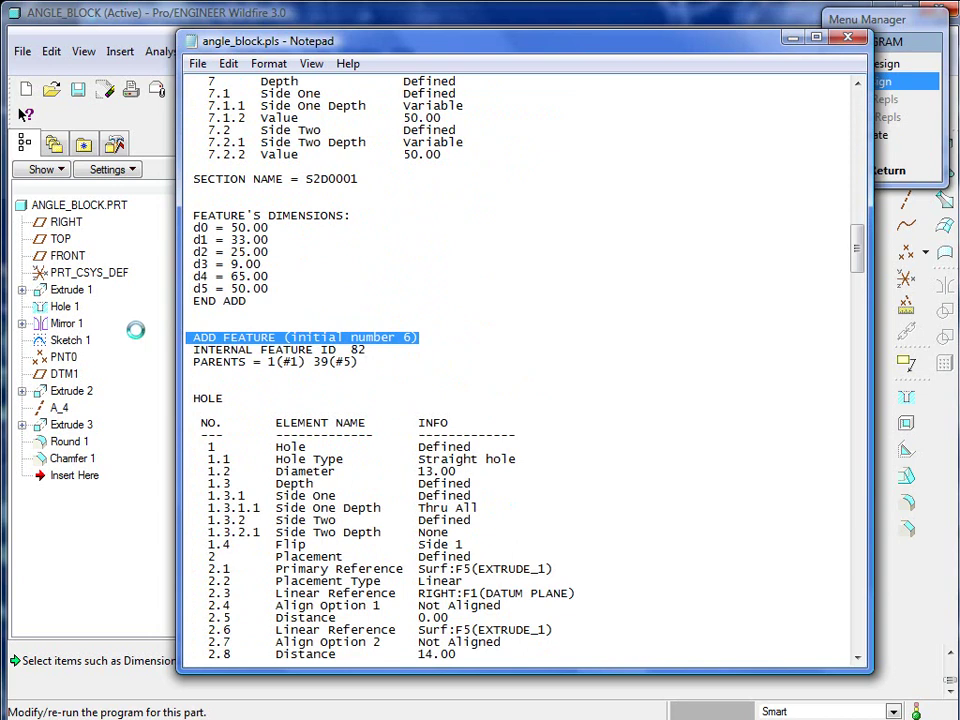
left_click(368, 375)
left_click_drag(857, 250, 857, 90)
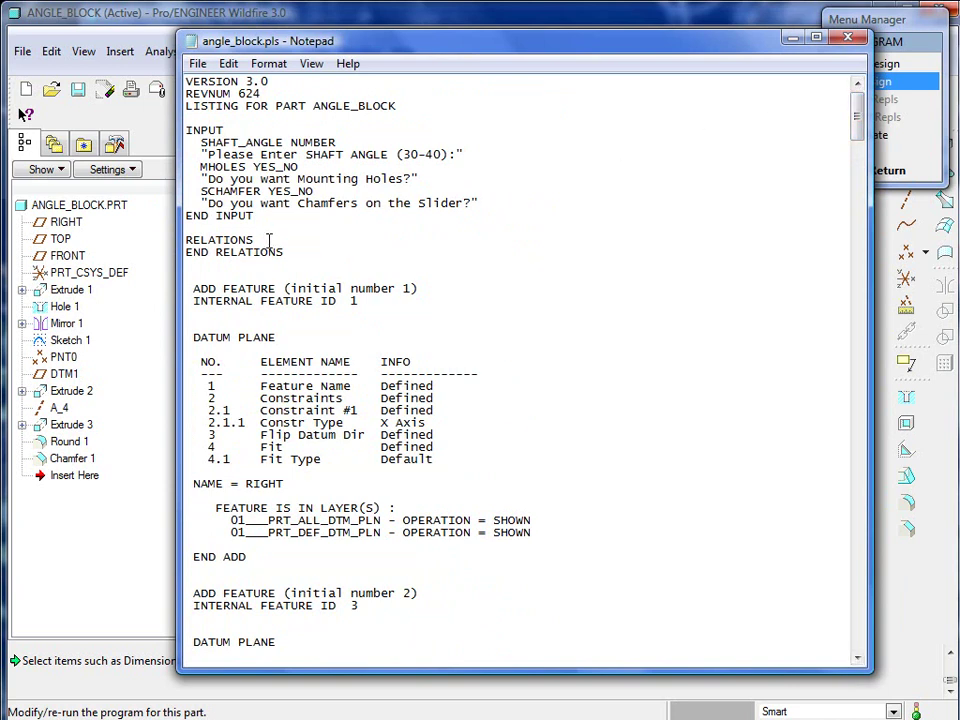
- Paste the three relations under RELATIONS and split them onto separate lines
key("Return")
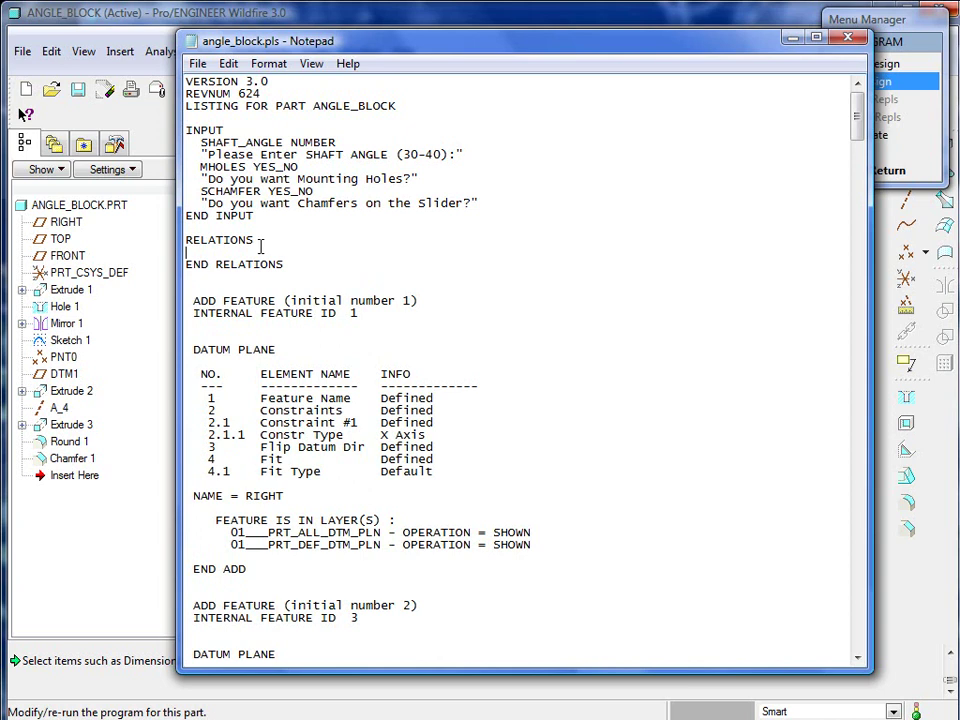
type("ANGLE_OF_ROTATION=SHAFT_ANGLE MOUNTING_HOLES=MHOLES CHAMFER_SLIDE=SCHAMFER")
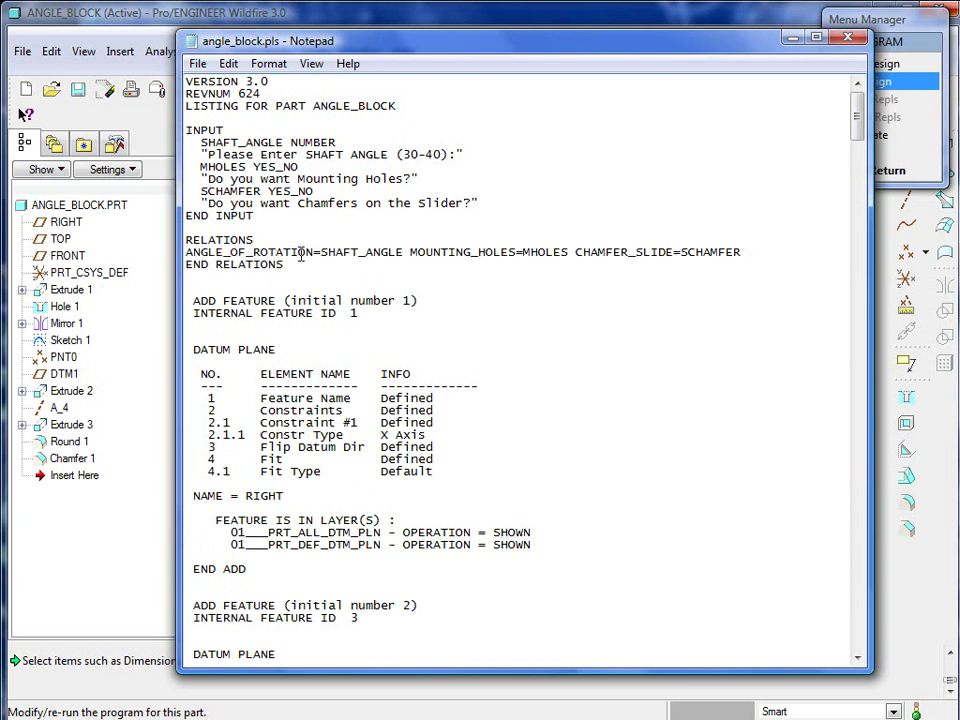
left_click(411, 252)
key("Return")
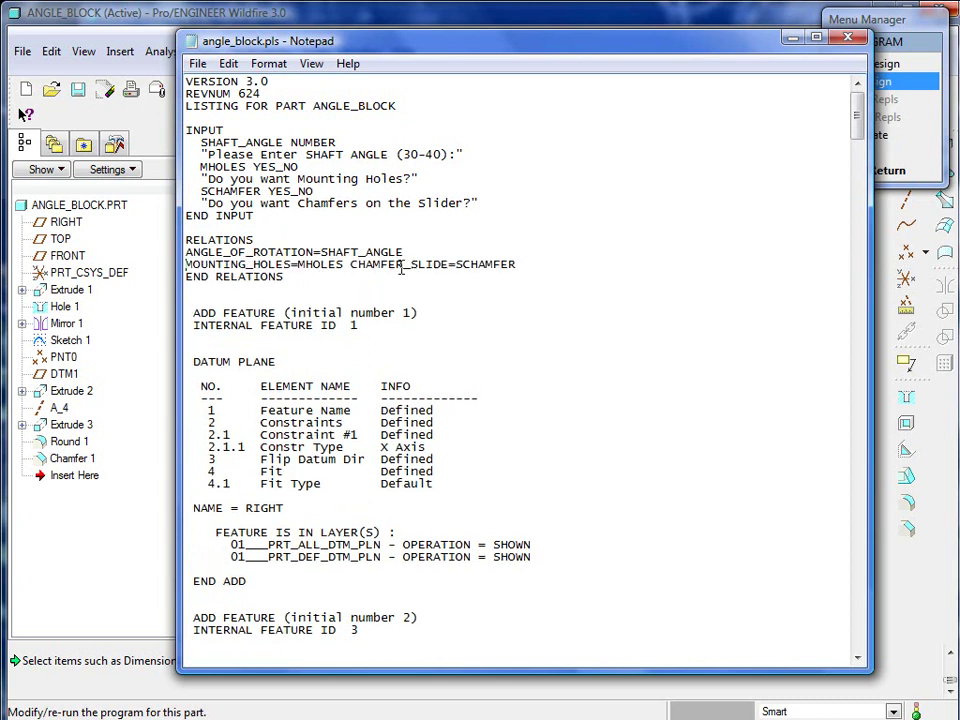
left_click(349, 265)
left_click(366, 271)
left_click(350, 265)
key("shift+End")
key("shift+Home")
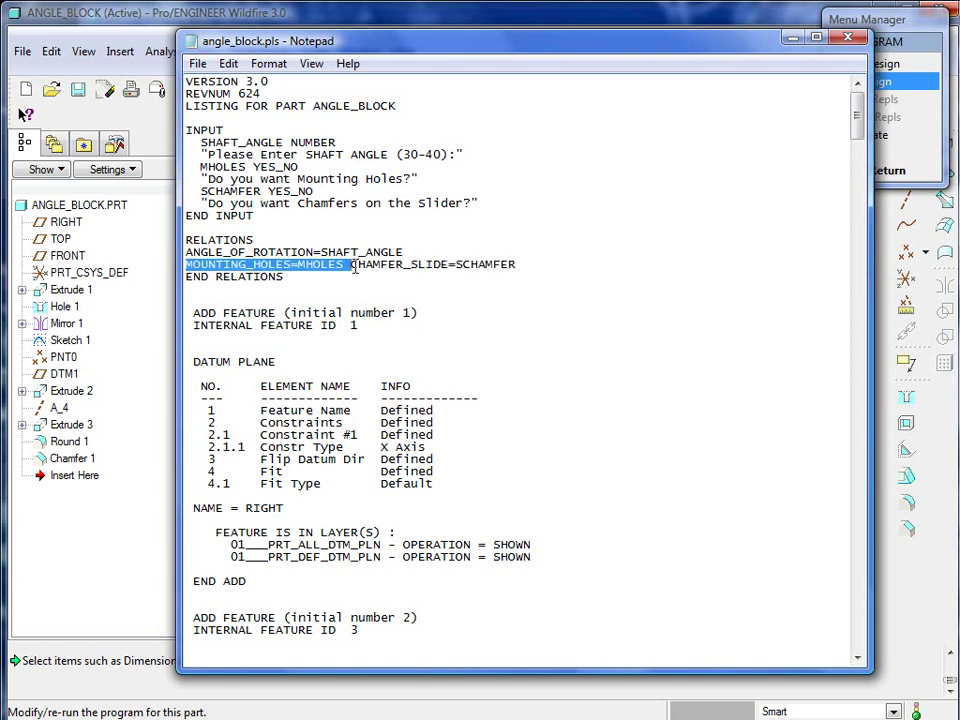
left_click(356, 267)
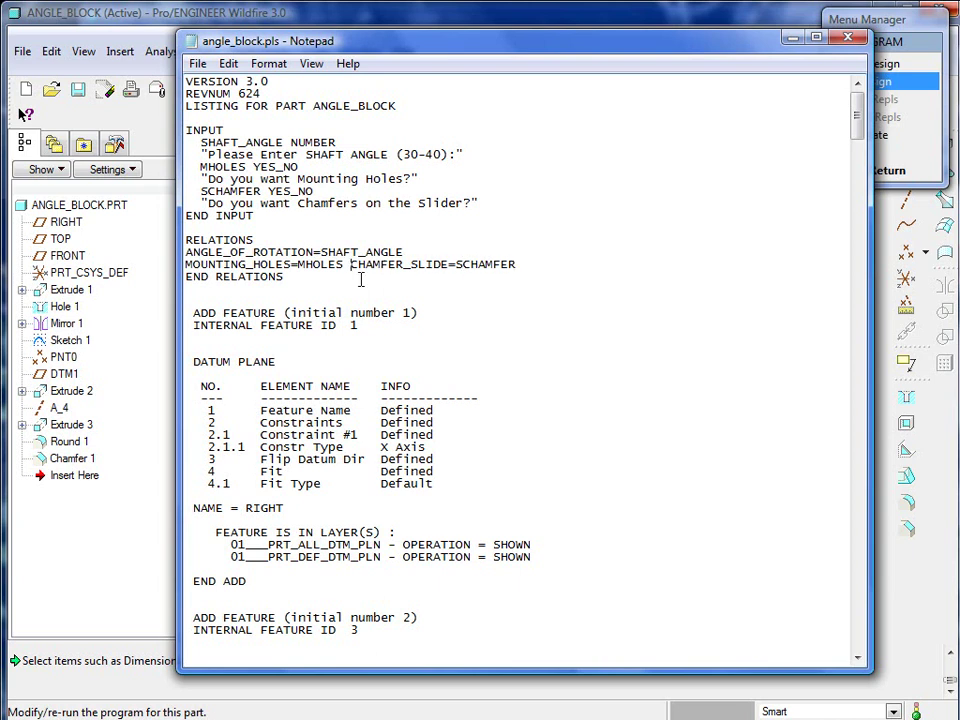
key("Return")
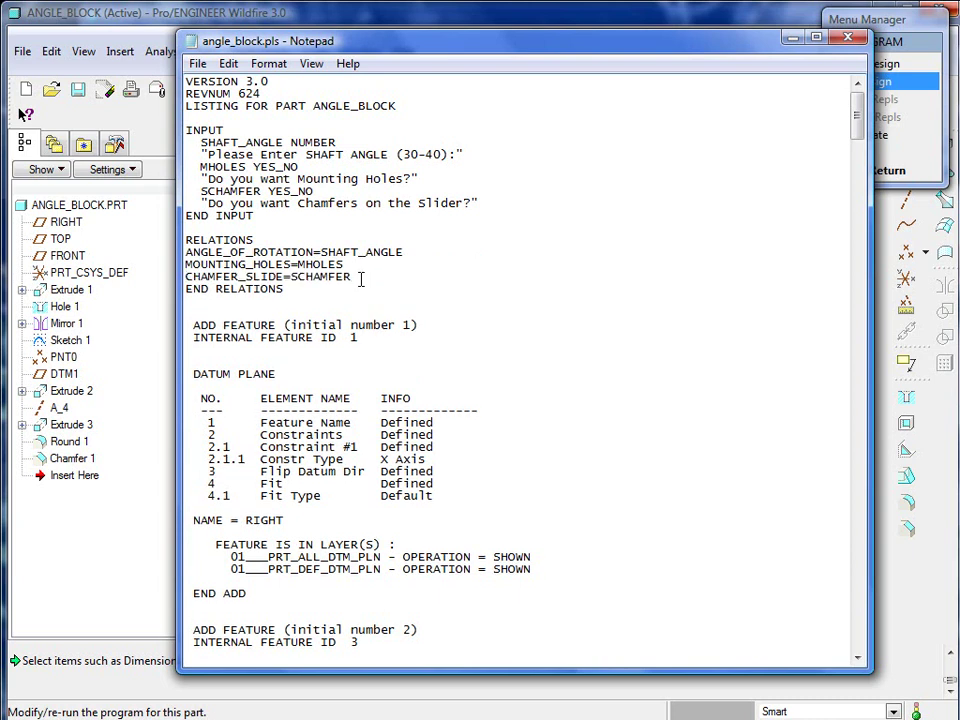
- Indent the ANGLE_OF_ROTATION, MOUNTING_HOLES and CHAMFER_SLIDE relation lines
left_click(186, 252)
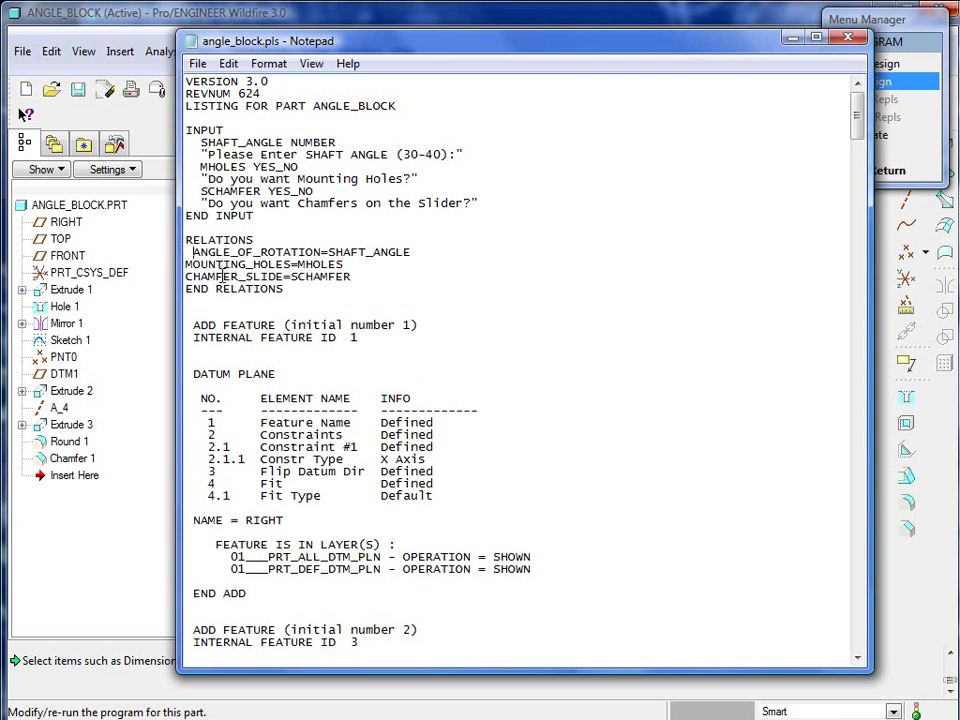
left_click(186, 264)
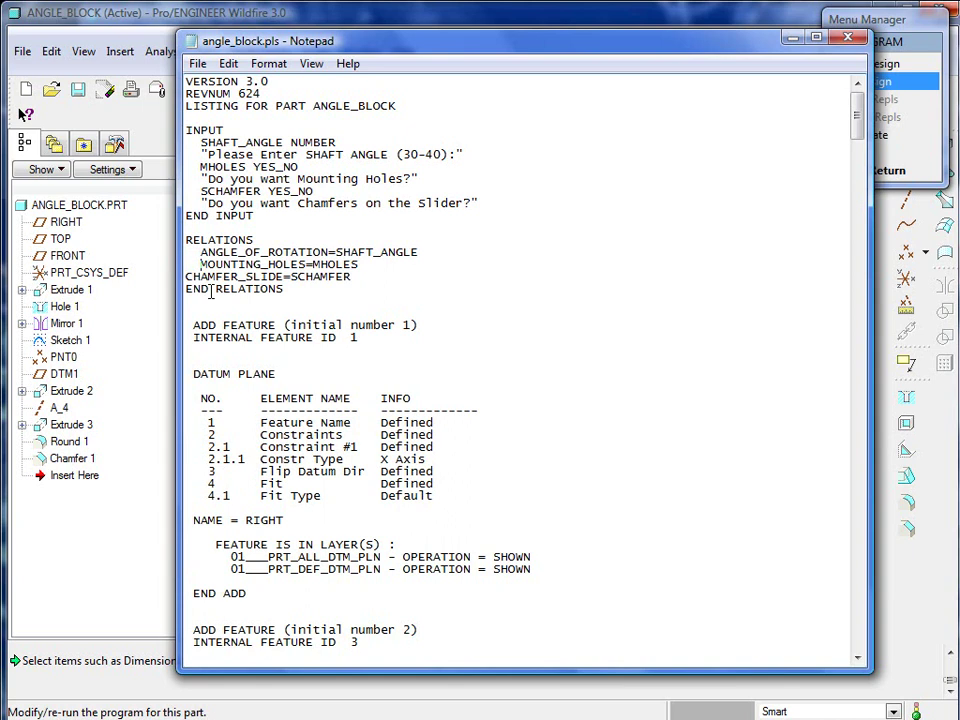
left_click(186, 276)
left_click(317, 300)
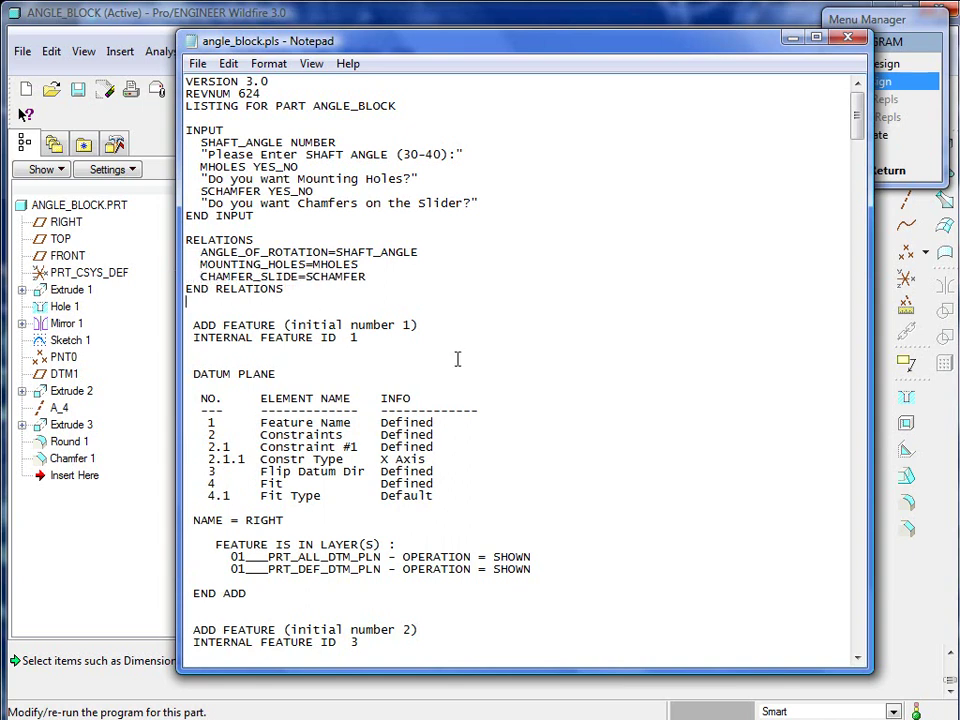
left_click_drag(367, 277, 186, 252)
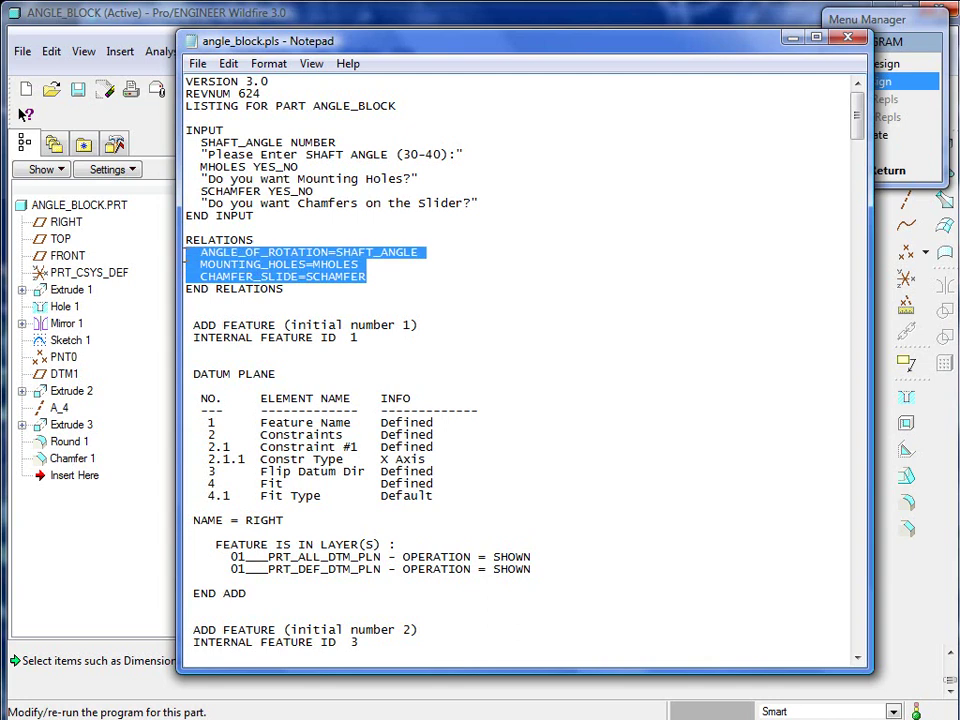
- Paste 'IF MOUNTING_HOLES == YES' above the hole feature ADD FEATURE (initial number 6)
left_click(424, 278)
scroll(552, 302, "down", 12)
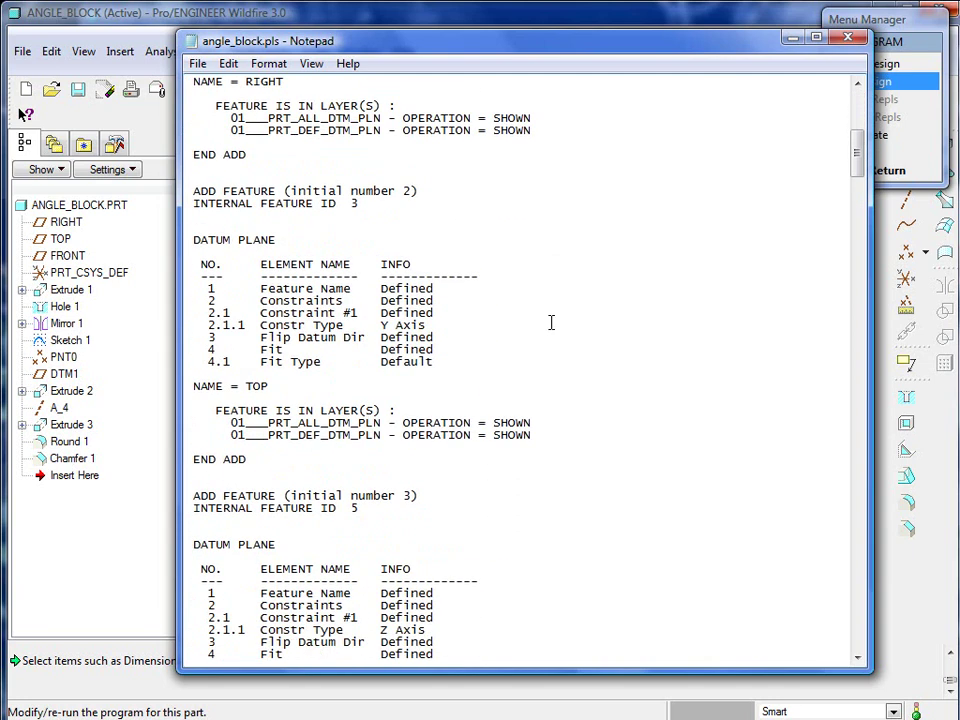
scroll(550, 322, "down", 20)
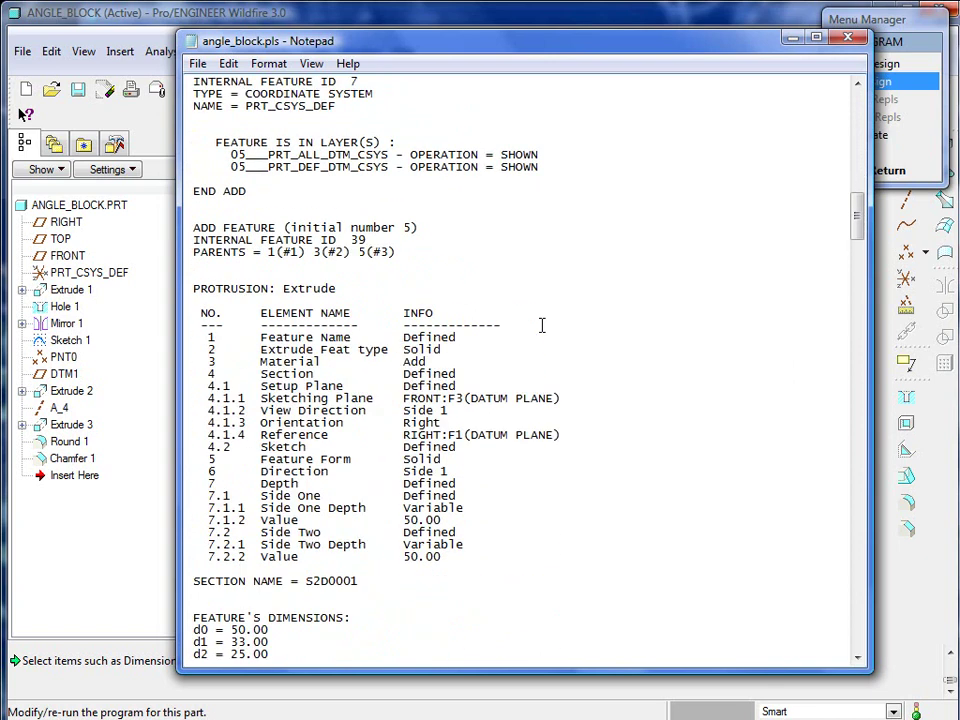
scroll(541, 325, "down", 10)
left_click_drag(419, 374, 182, 374)
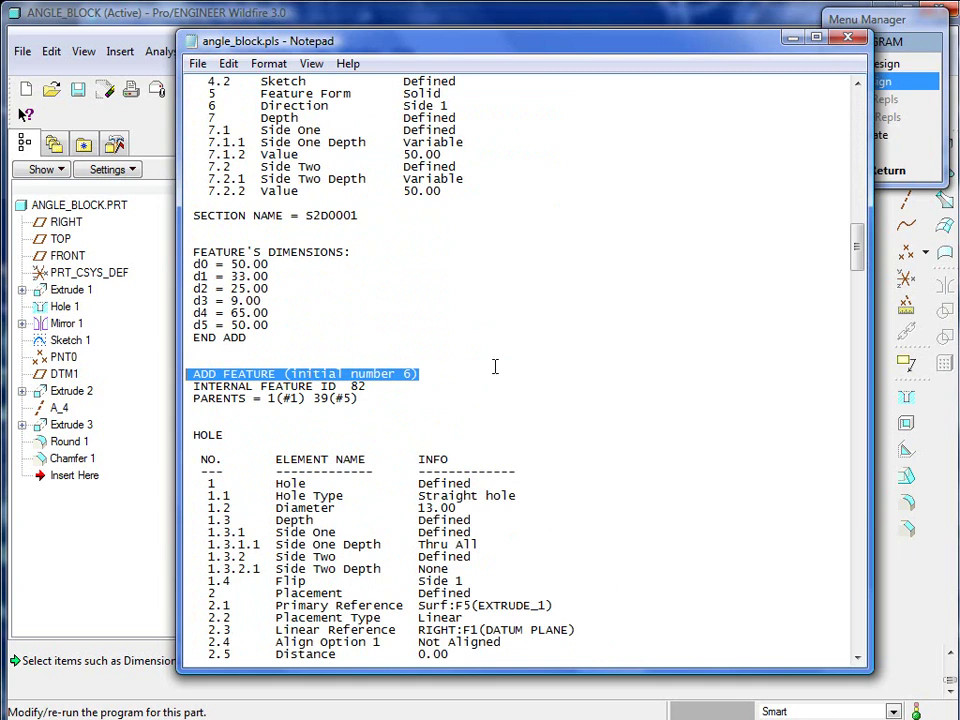
left_click(242, 349)
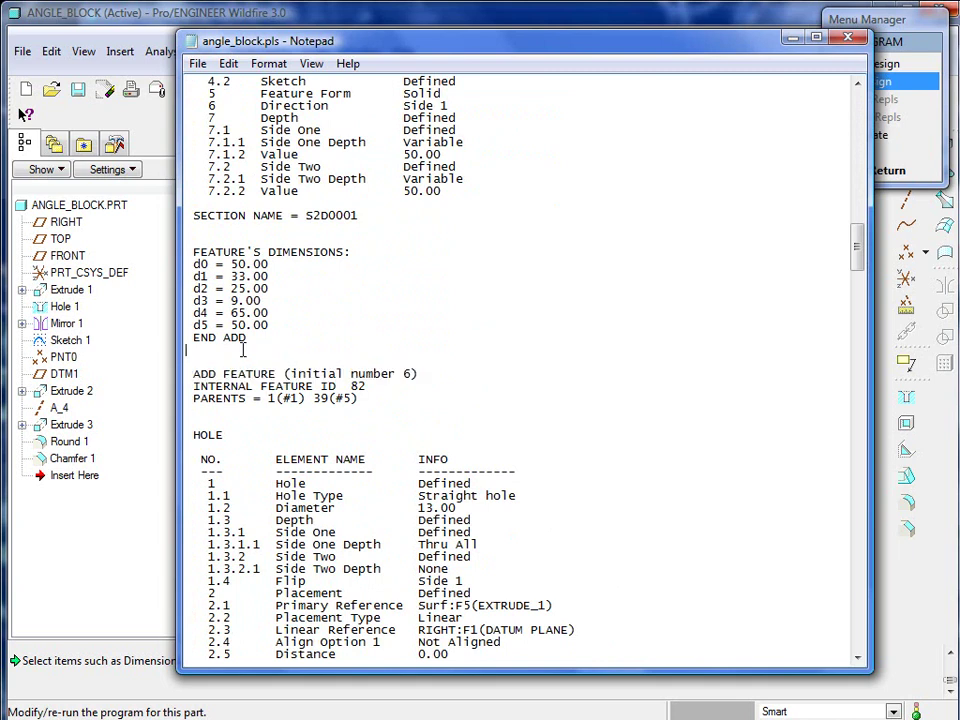
type("IF MOUNTING_HOLES == YES")
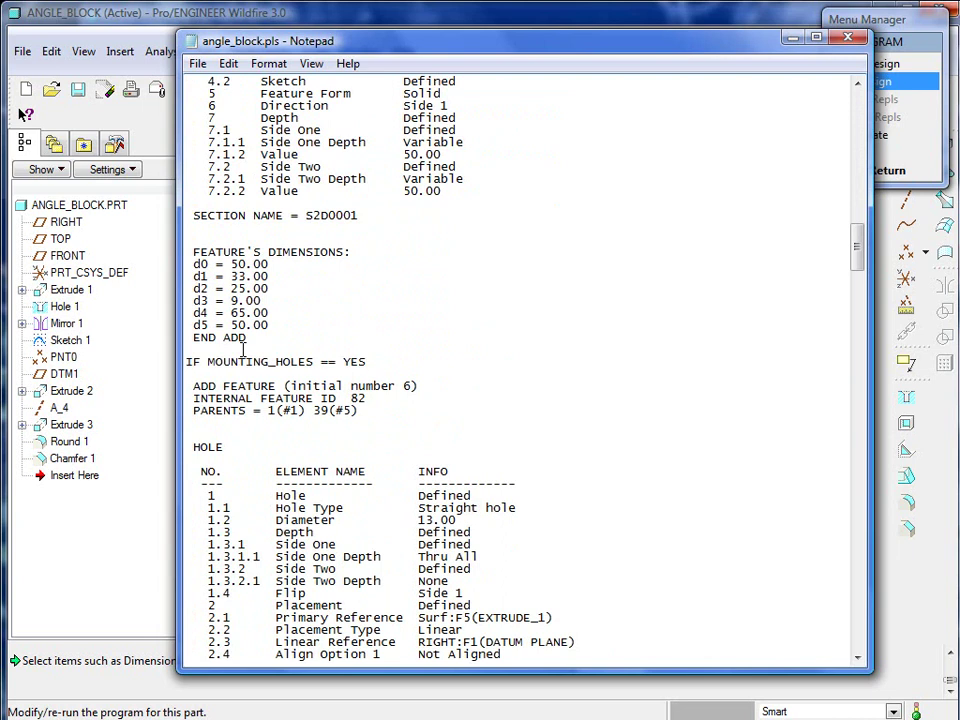
left_click_drag(367, 362, 184, 362)
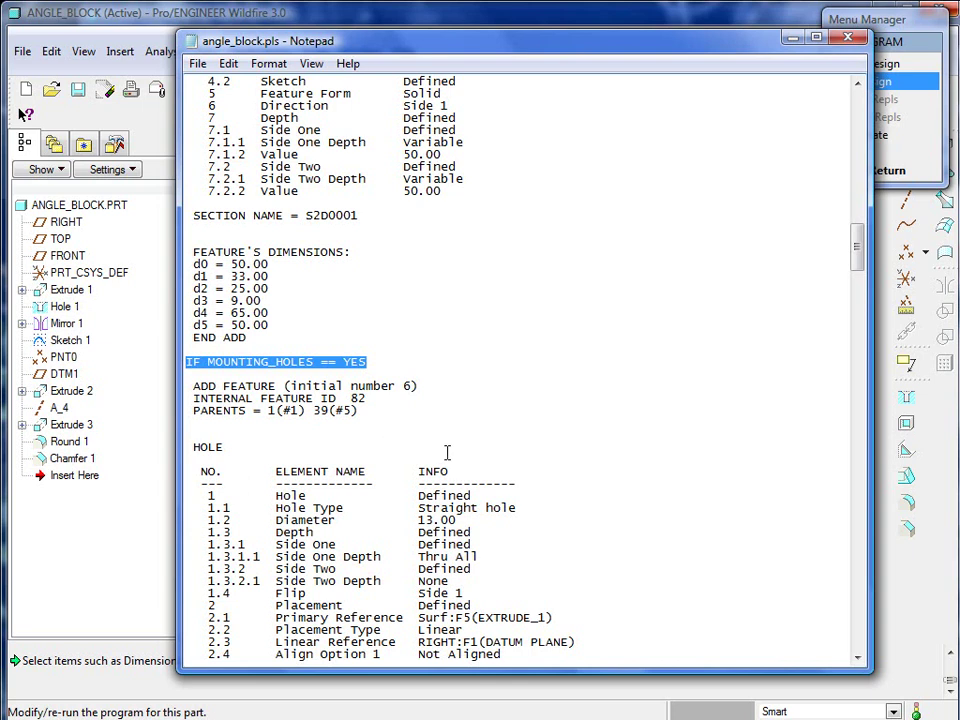
- Add an END IF line after the mirrored hole feature's END ADD
scroll(444, 453, "down", 16)
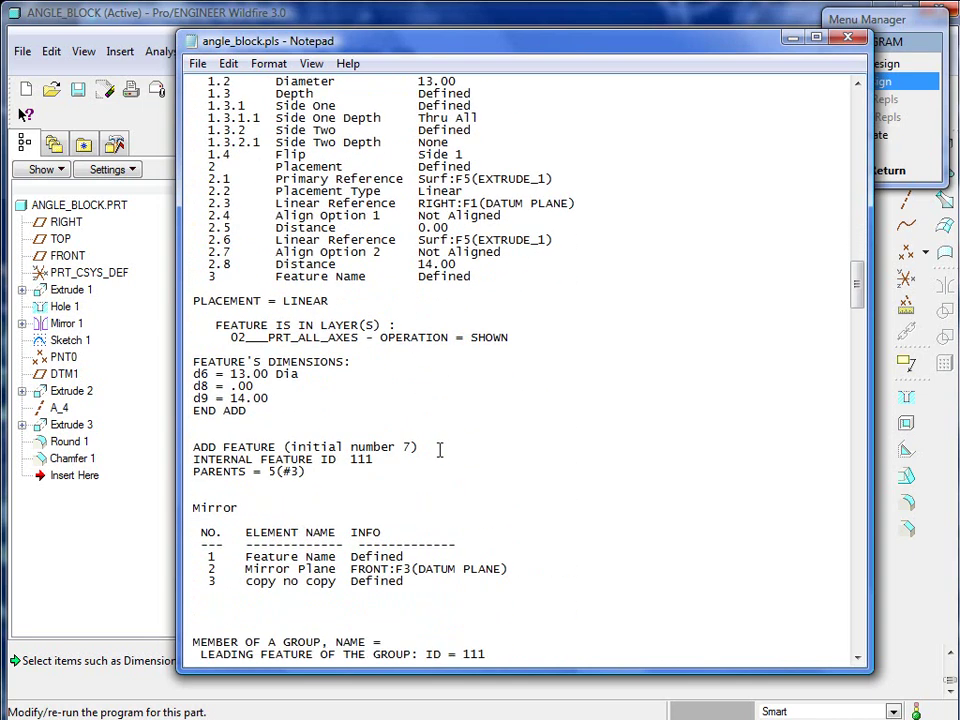
scroll(438, 448, "down", 5)
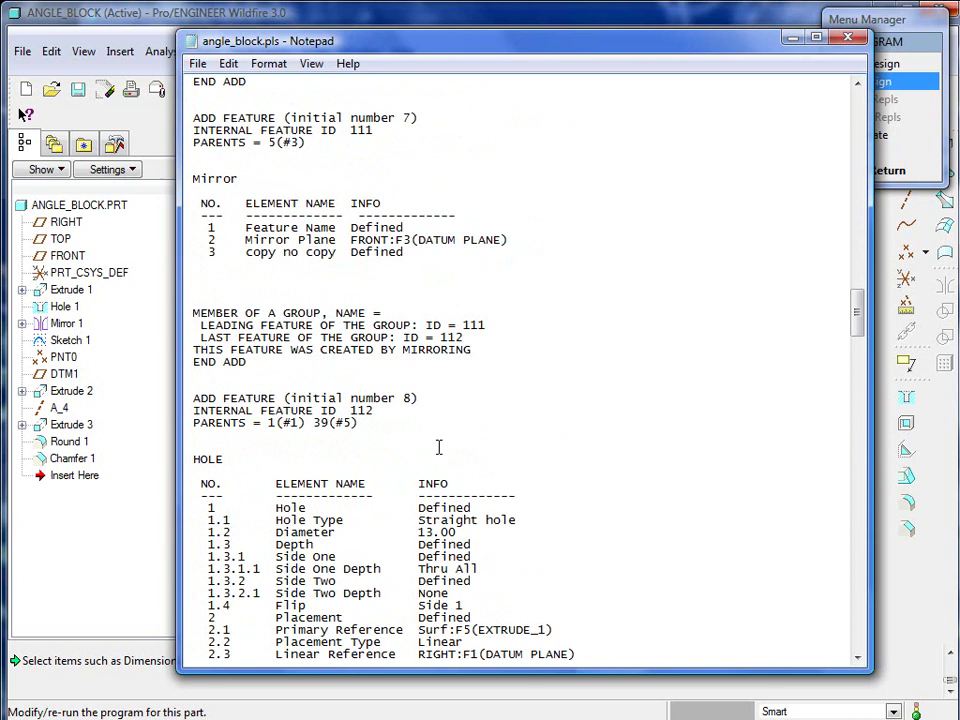
scroll(438, 448, "down", 9)
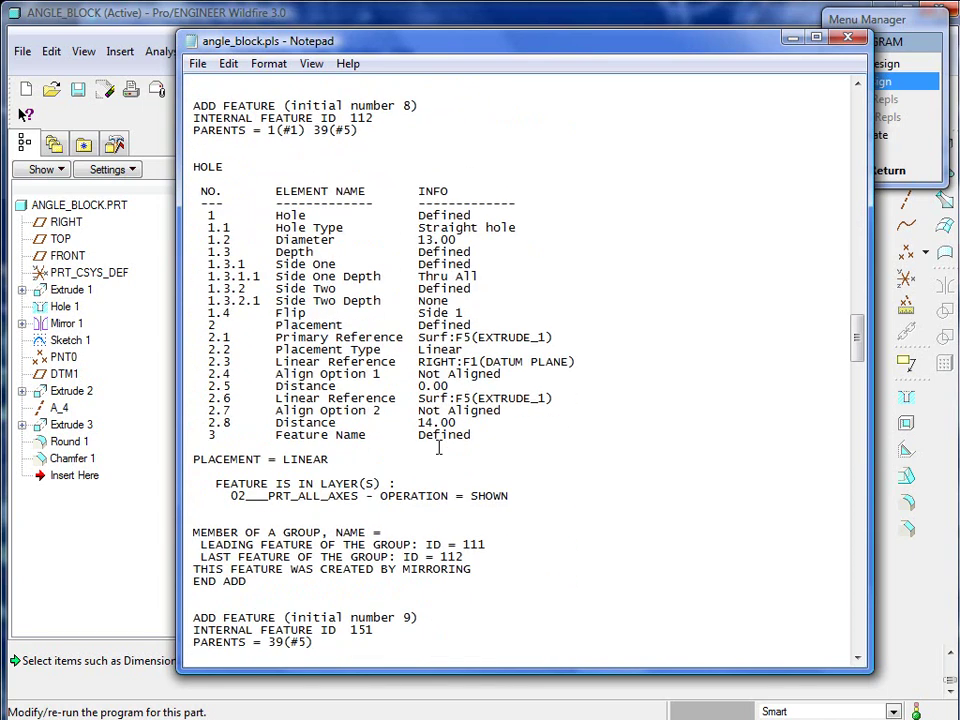
scroll(438, 448, "down", 2)
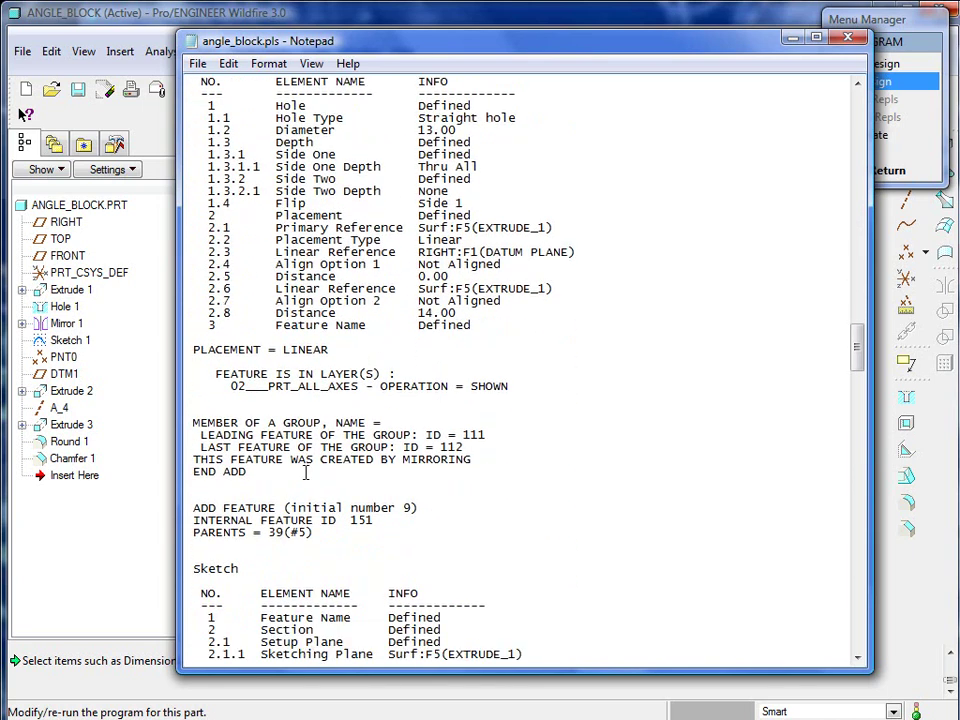
left_click_drag(250, 472, 190, 459)
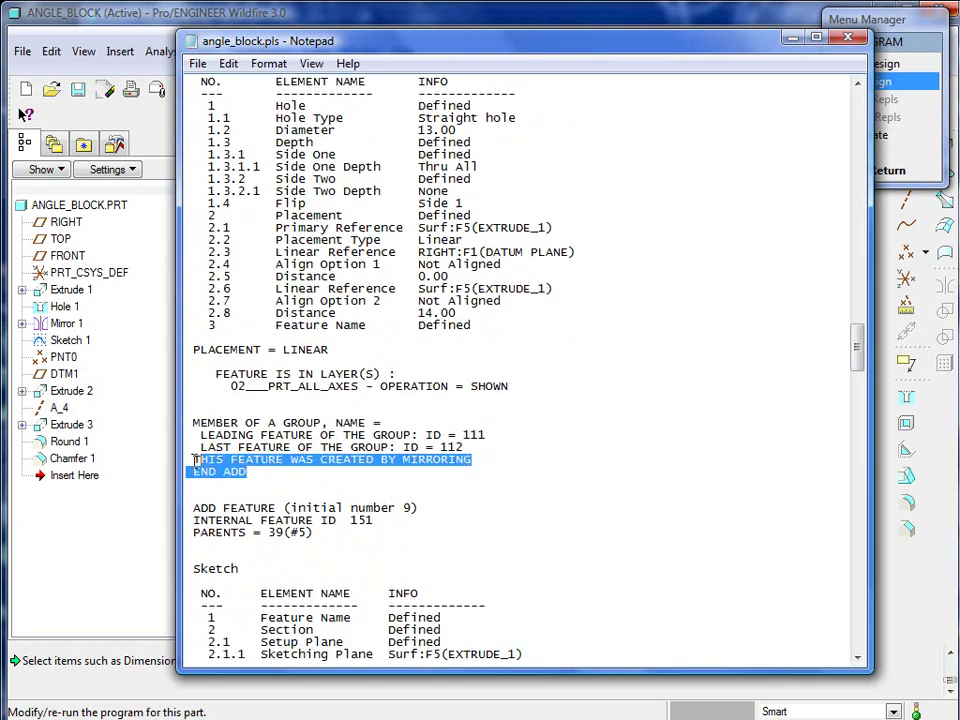
left_click(276, 480)
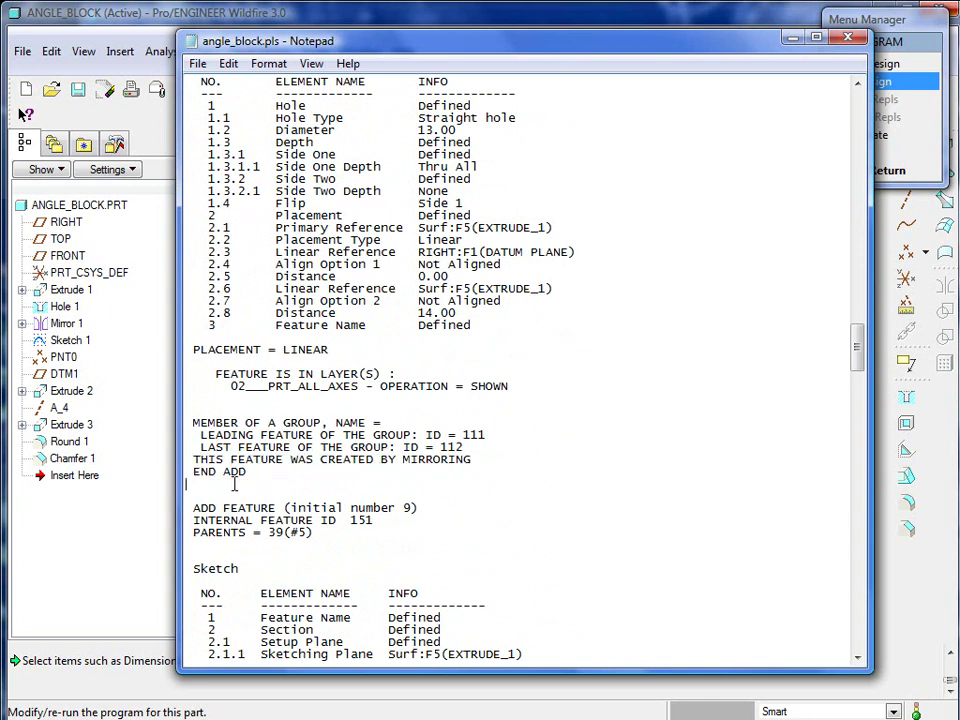
type("END IF")
left_click_drag(240, 484, 175, 484)
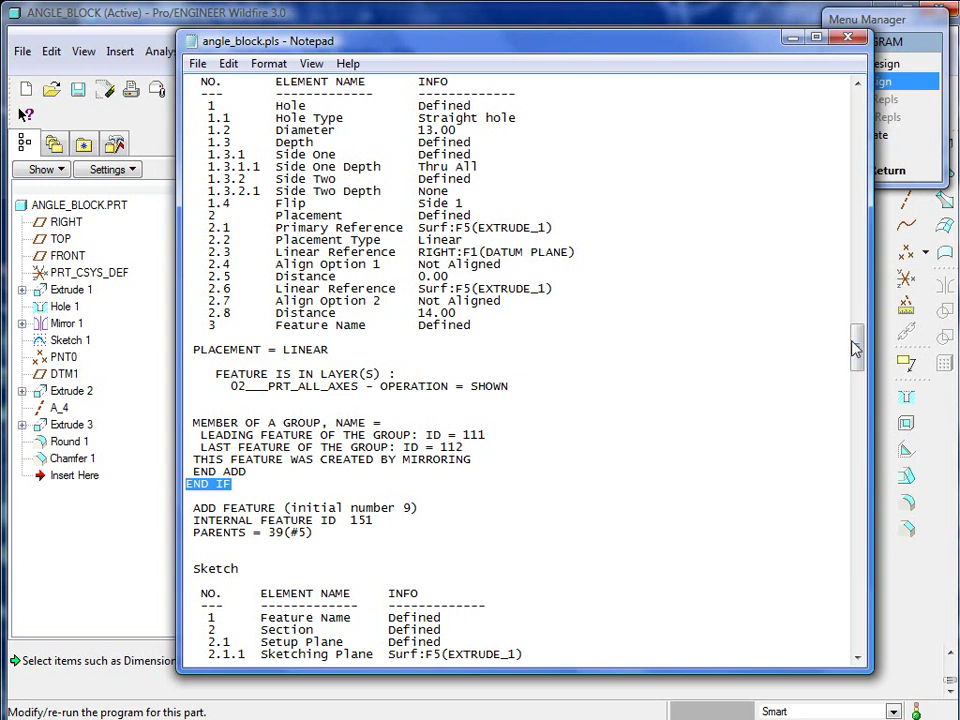
left_click_drag(855, 347, 851, 604)
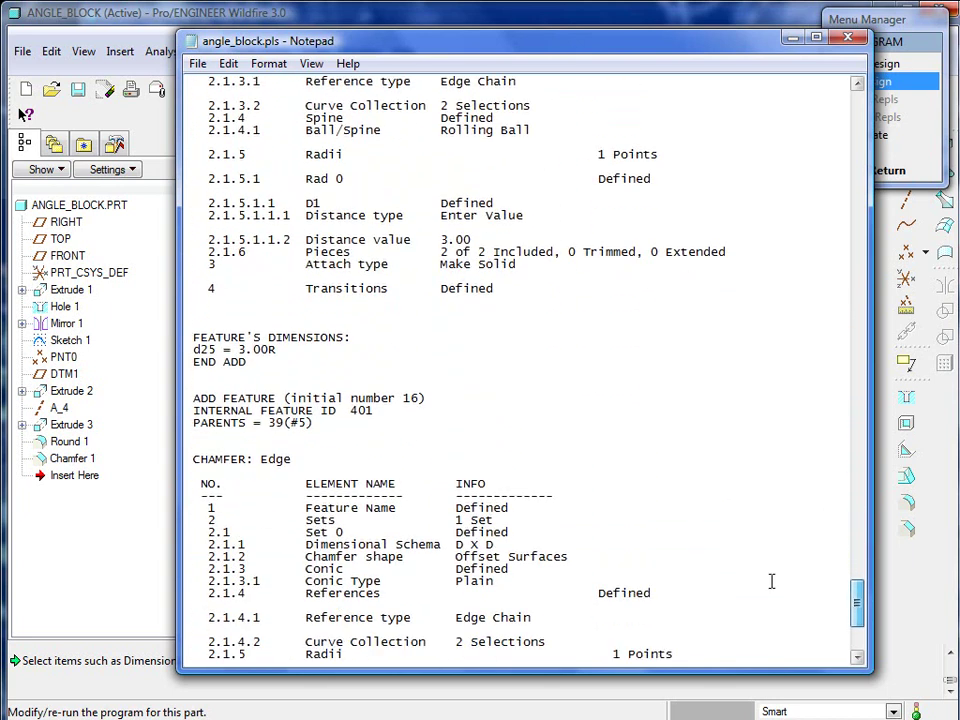
left_click_drag(452, 398, 186, 399)
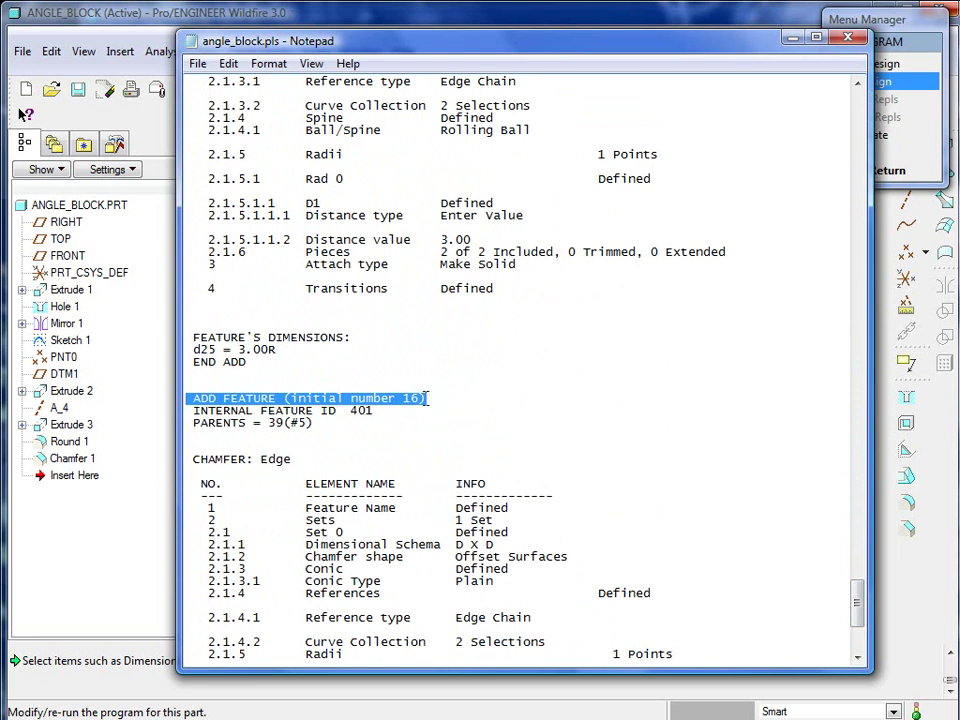
- Paste 'IF CHAMFER_SLIDE == YES' above feature 16 and add END IF after its END ADD
left_click(254, 374)
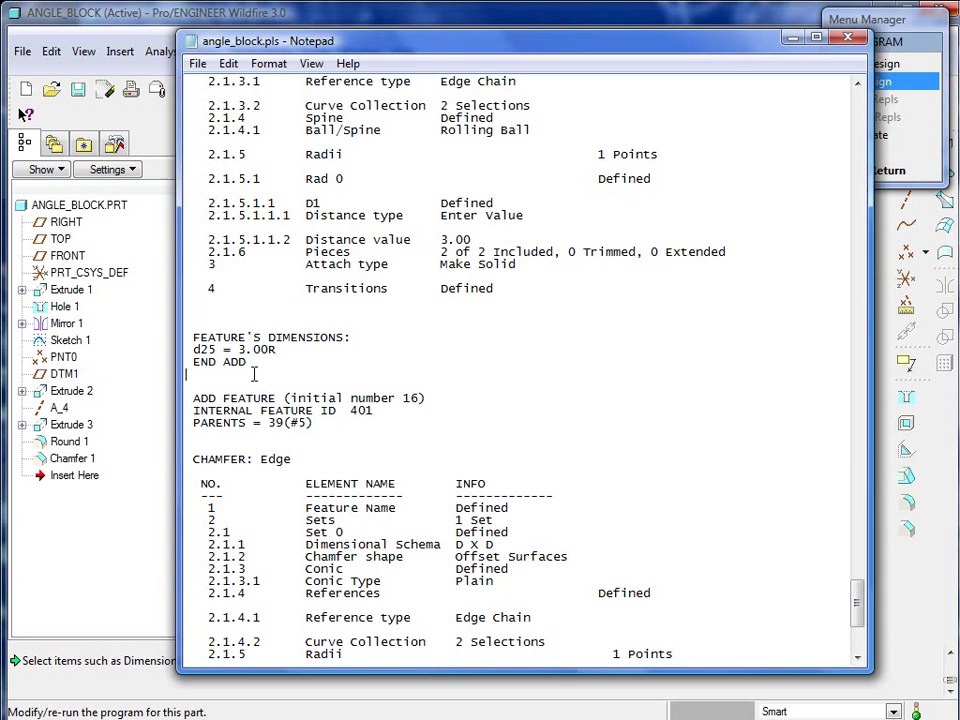
type("IF CHAMFER_SLIDE == YES")
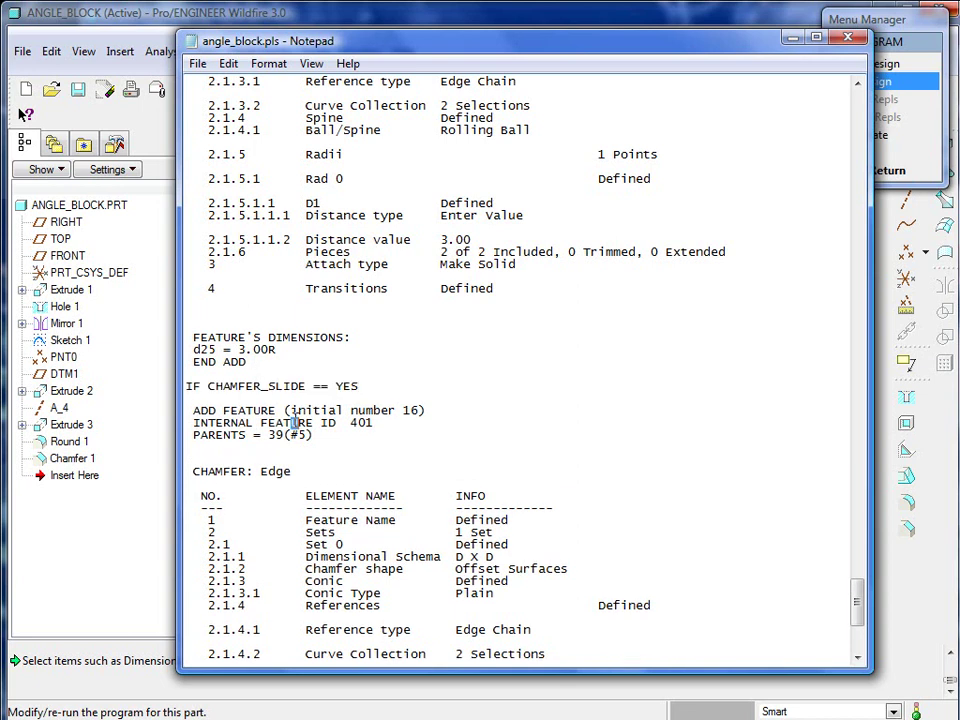
left_click_drag(357, 385, 142, 387)
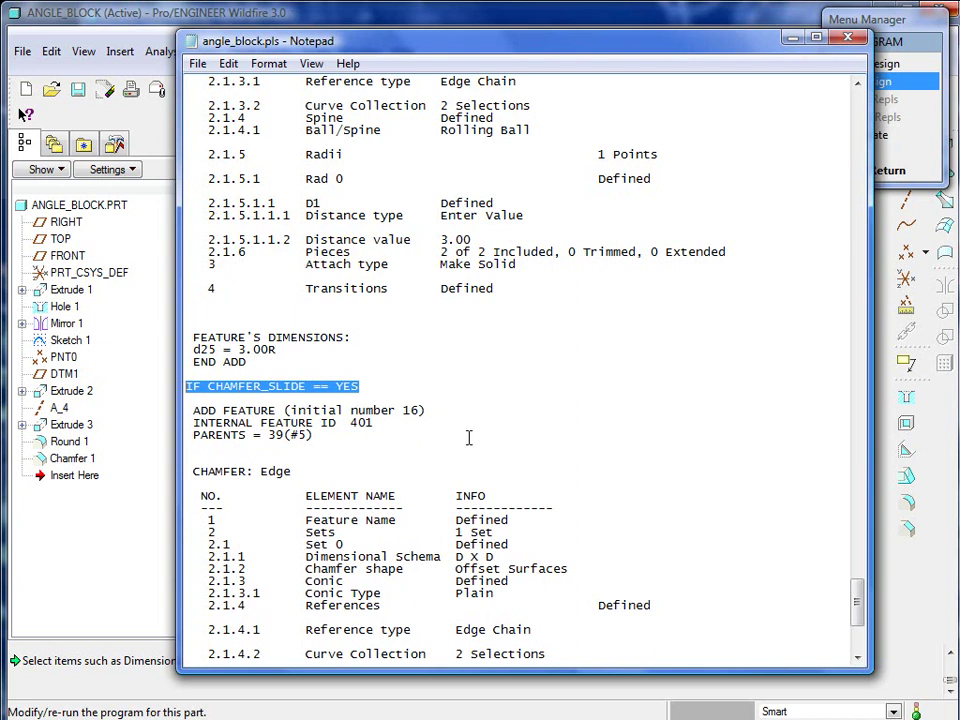
scroll(418, 453, "down", 7)
scroll(400, 455, "down", 1)
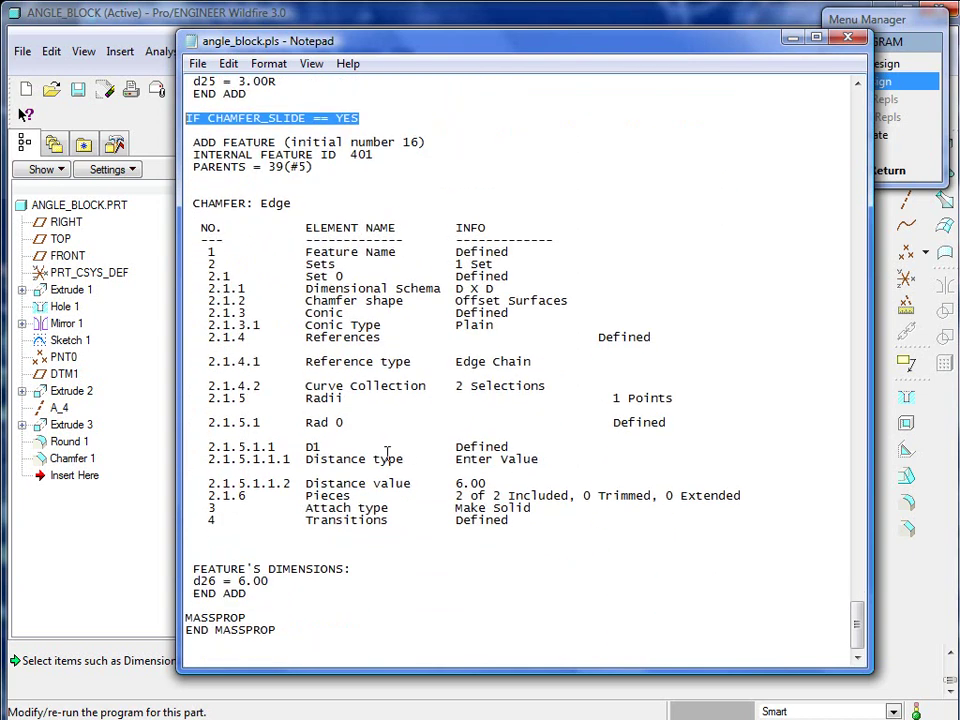
left_click_drag(250, 594, 186, 594)
left_click(273, 596)
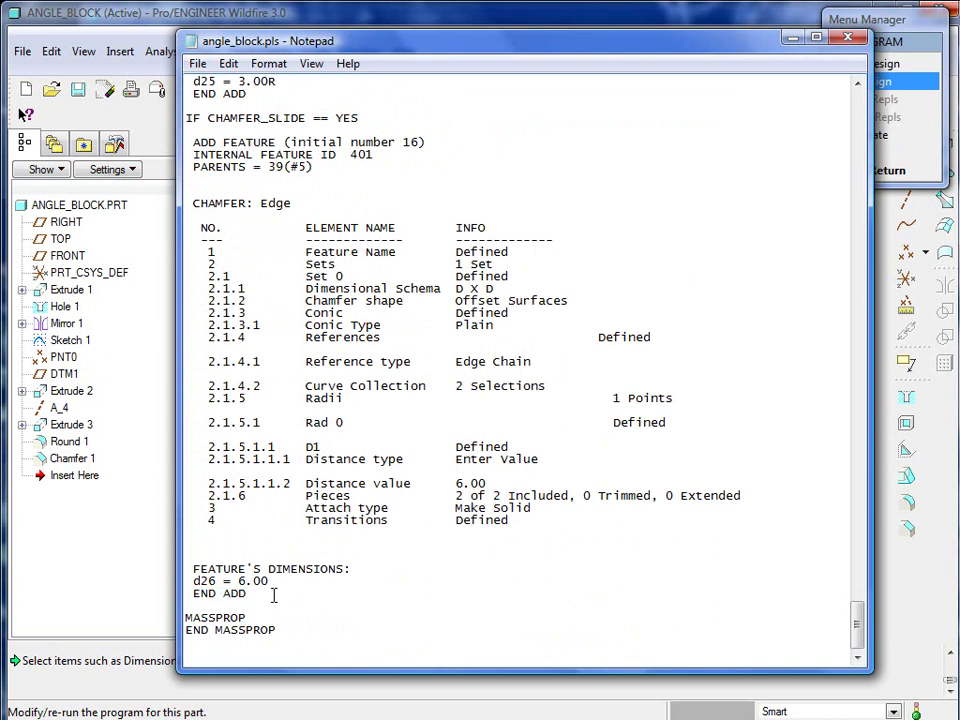
key("Return")
type("END ")
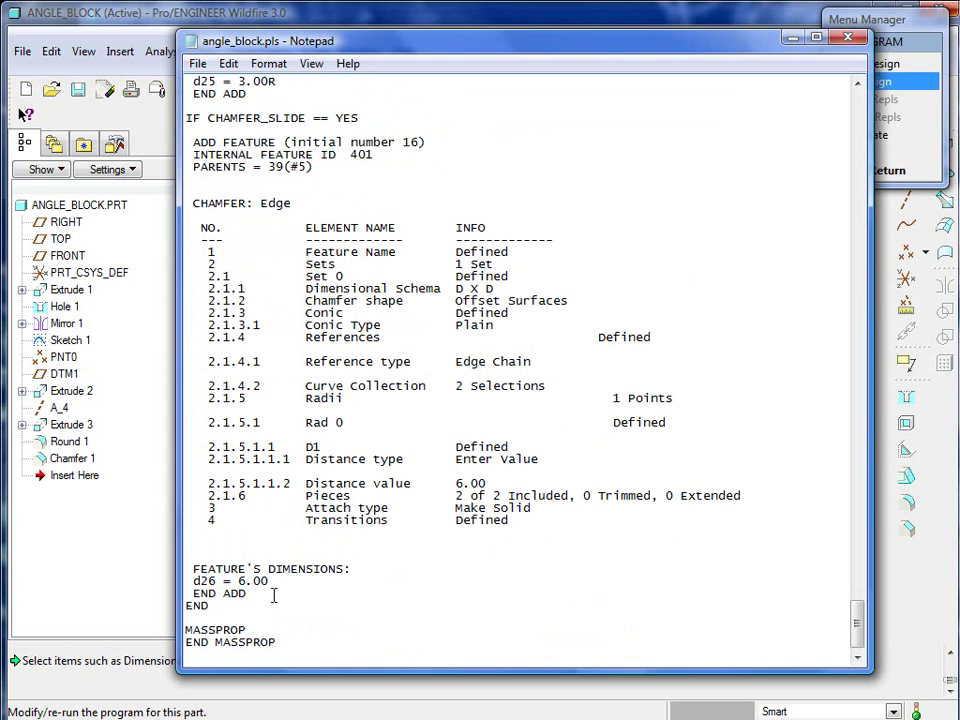
type("IF")
key("shift+Home")
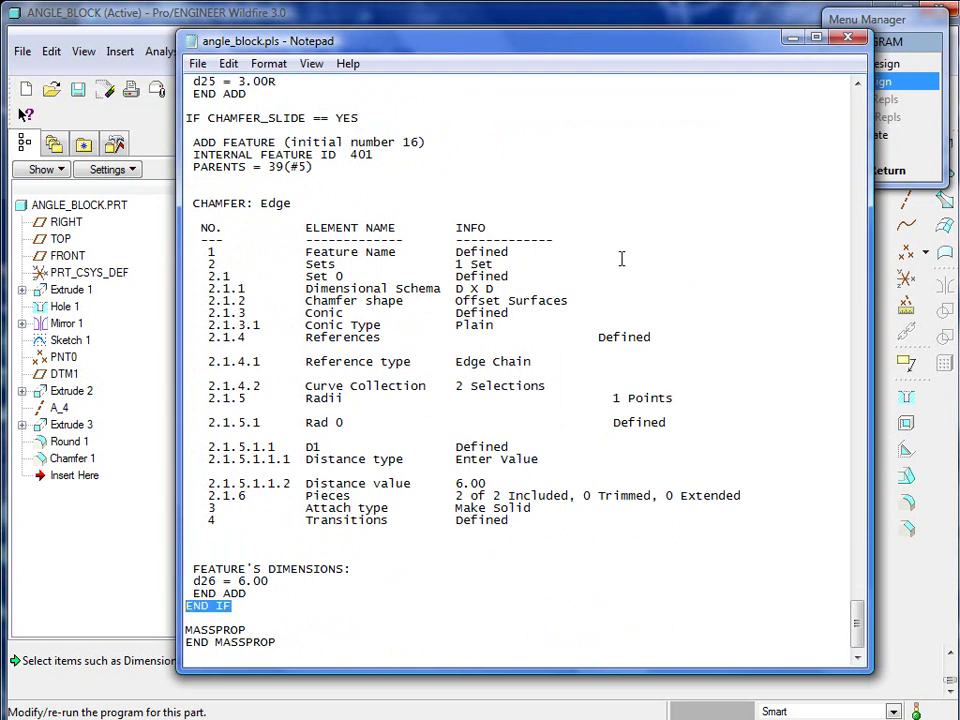
- Close Notepad and save the changes to angle_block.pls
left_click(848, 40)
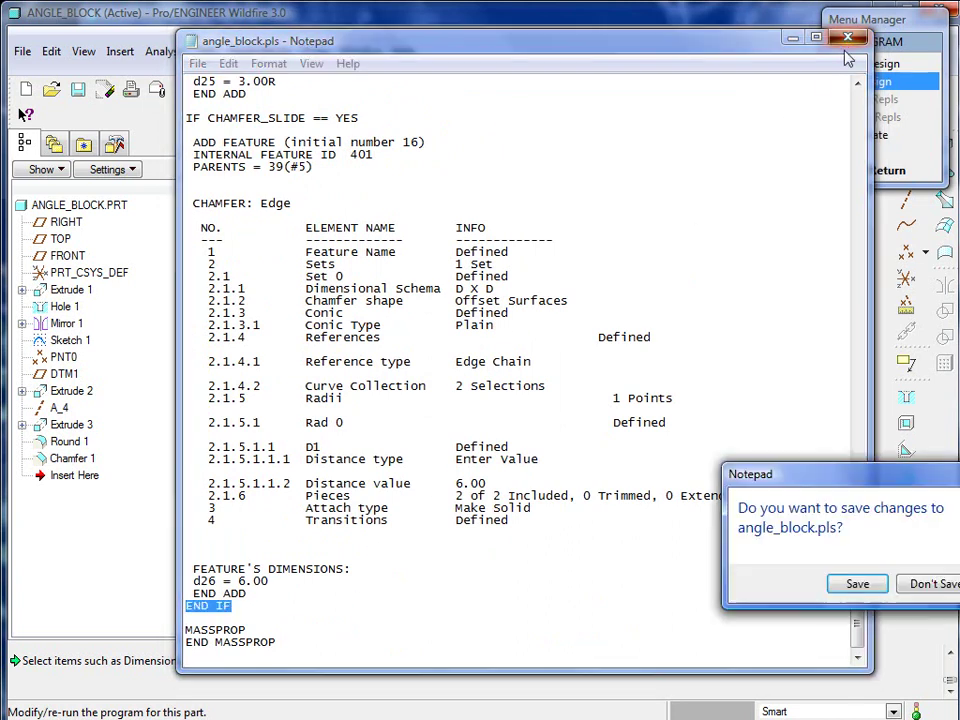
left_click_drag(840, 481, 497, 313)
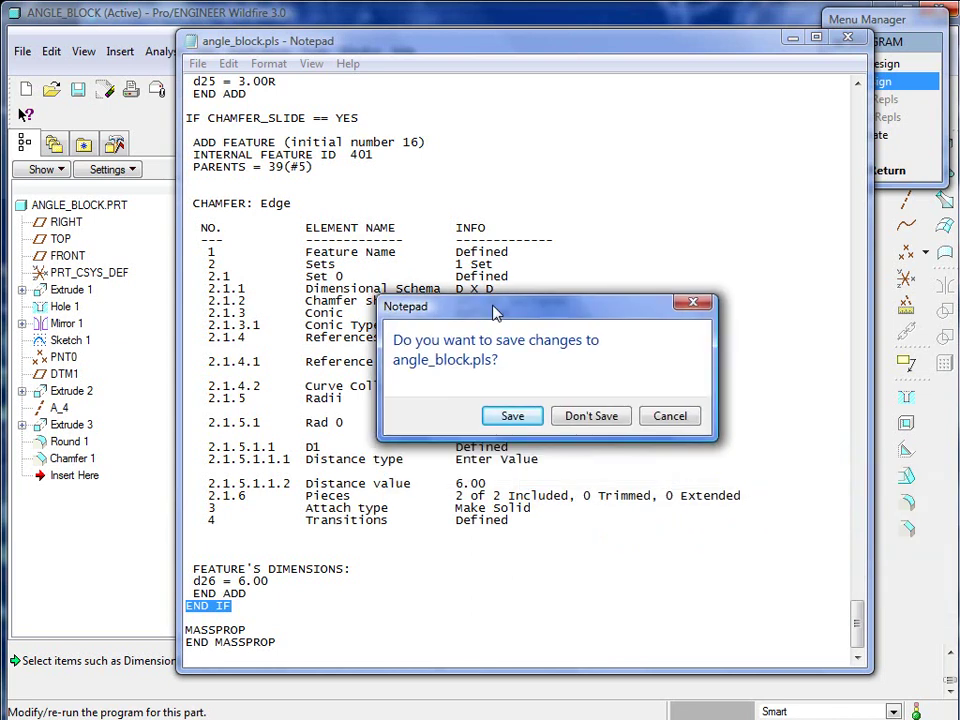
left_click(512, 416)
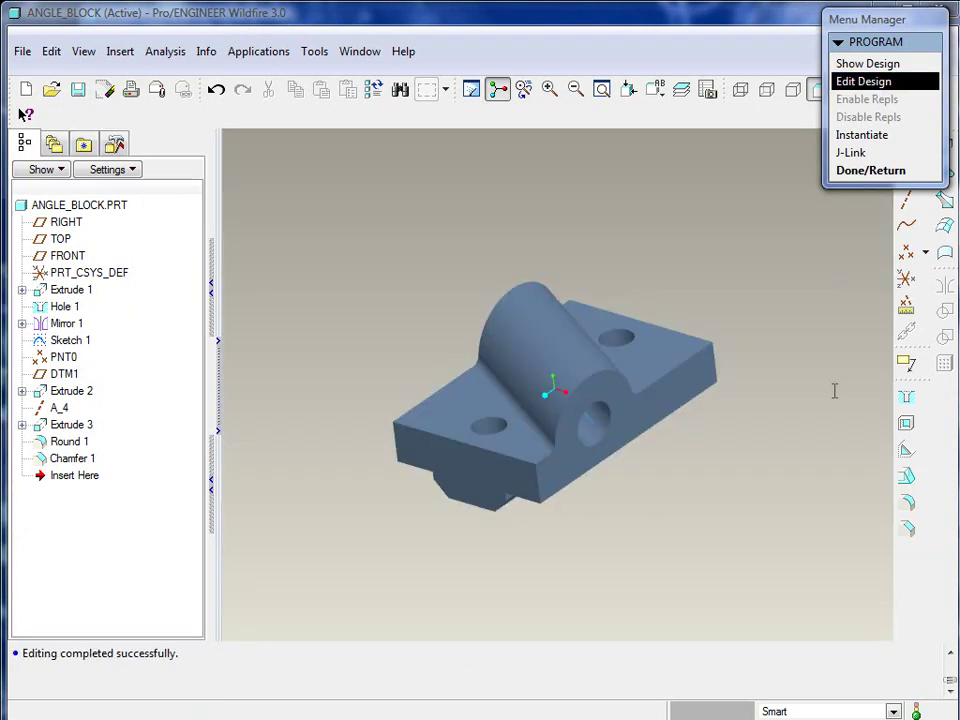
- Incorporate the program edits into the model and choose to enter new values for all three inputs
left_click(866, 82)
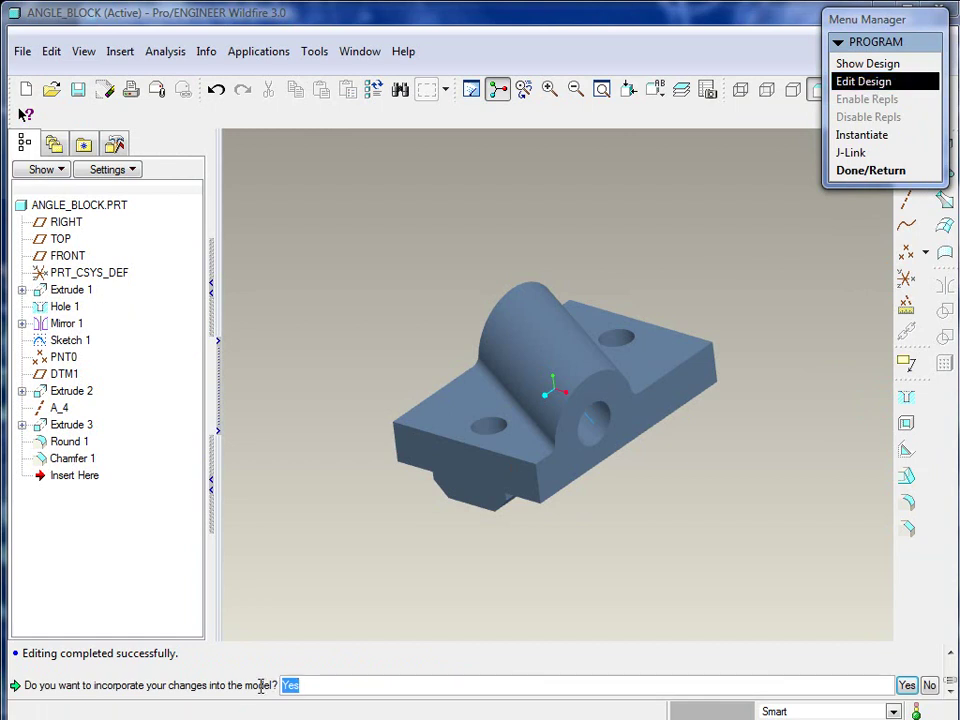
left_click(906, 686)
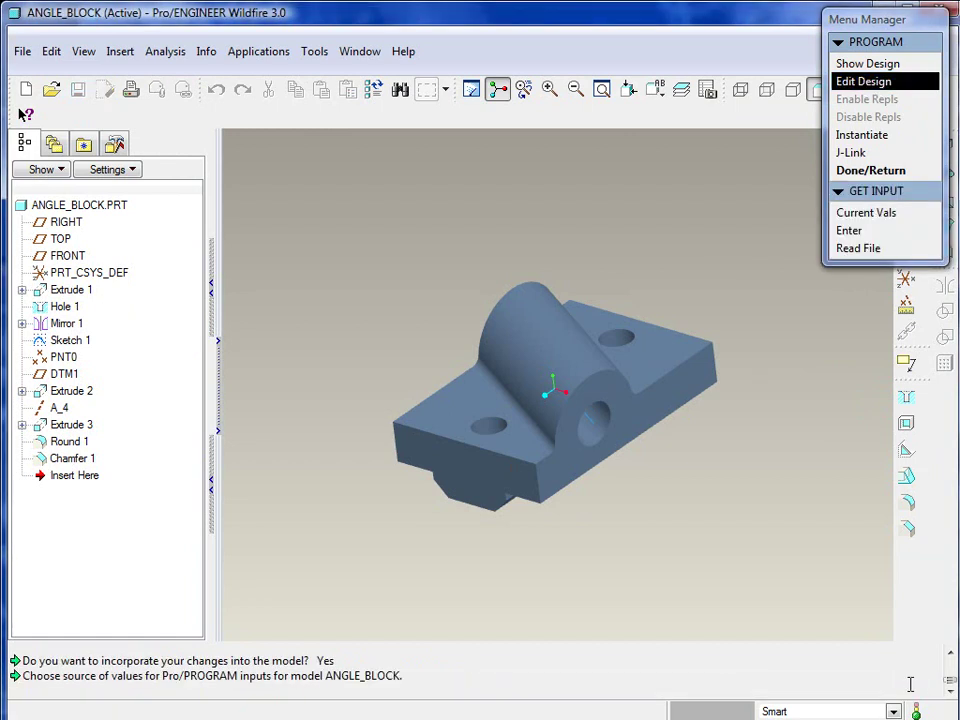
left_click(869, 232)
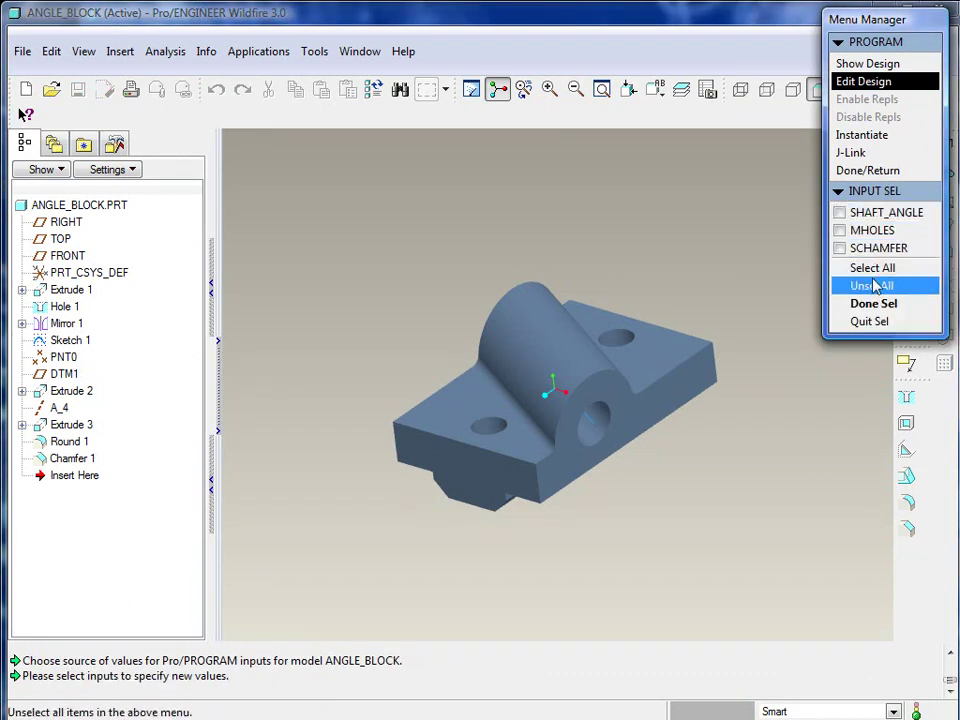
left_click(879, 271)
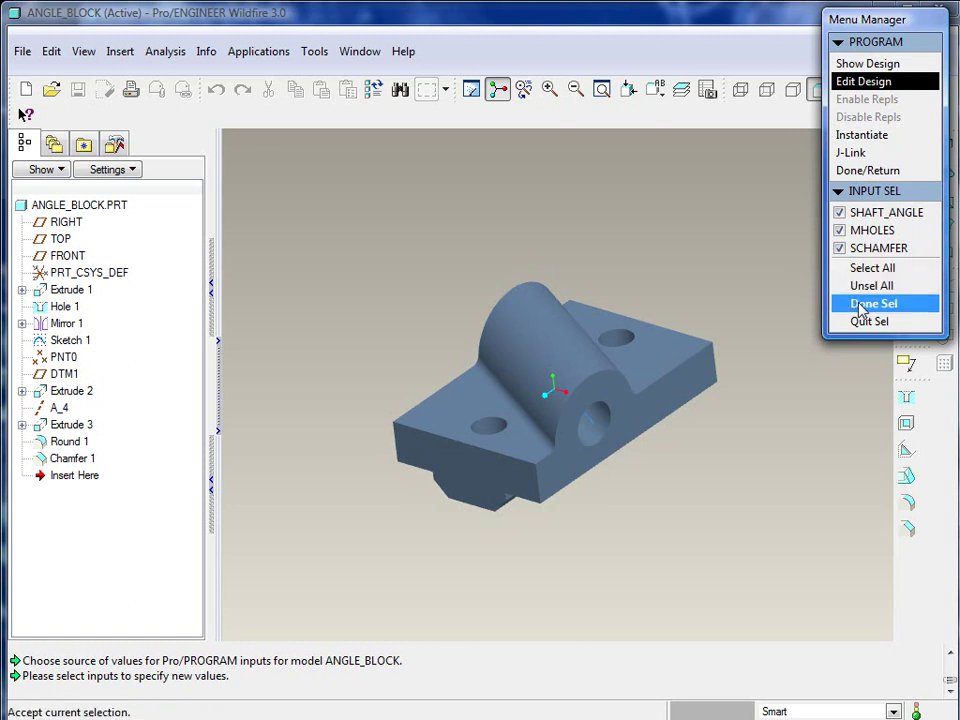
left_click(862, 306)
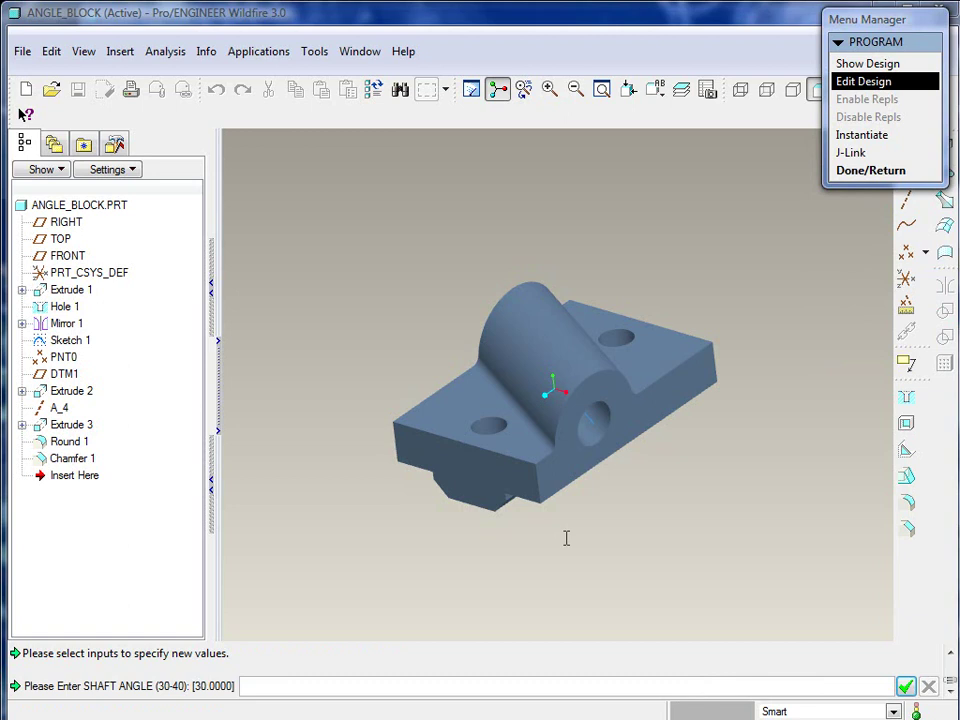
- Enter a shaft angle of 30, answer No to mounting holes and chamfers, and inspect the result
type("30")
left_click(906, 687)
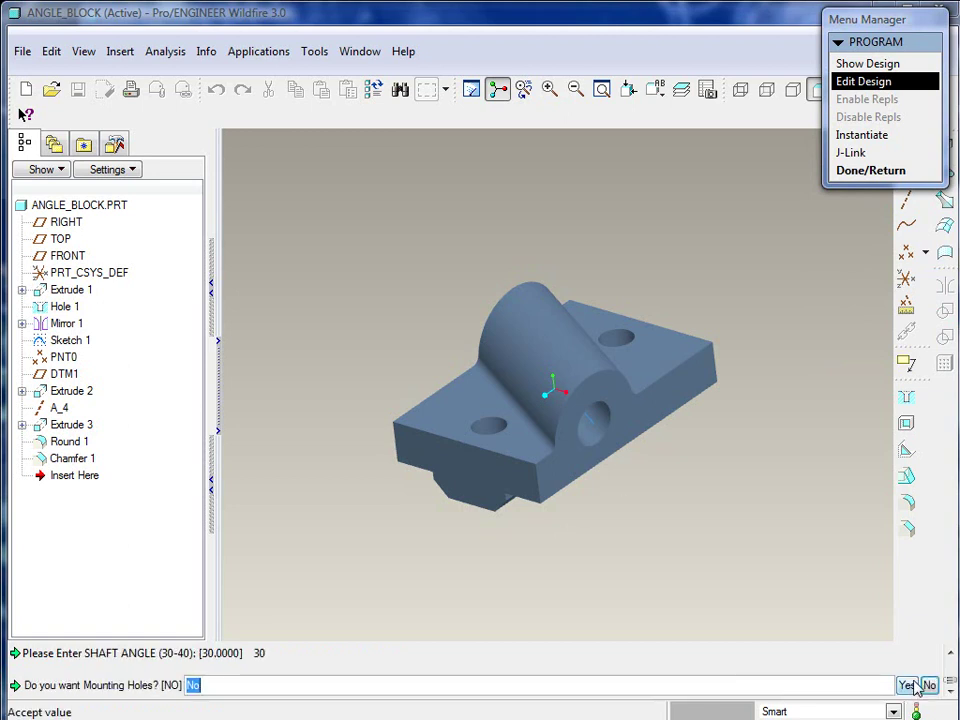
left_click(929, 686)
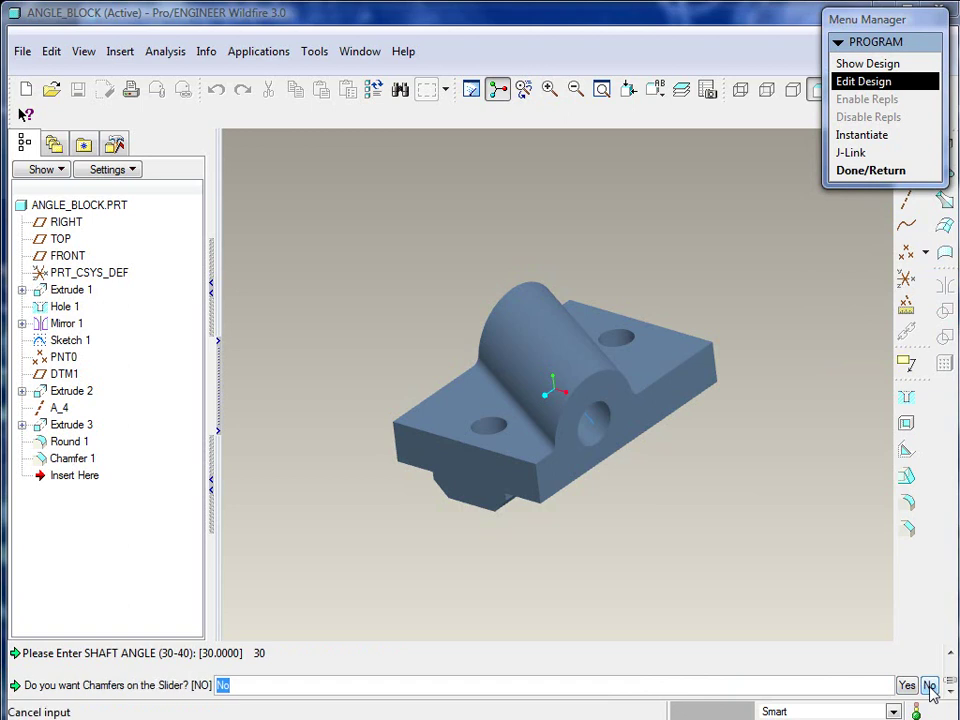
left_click(929, 686)
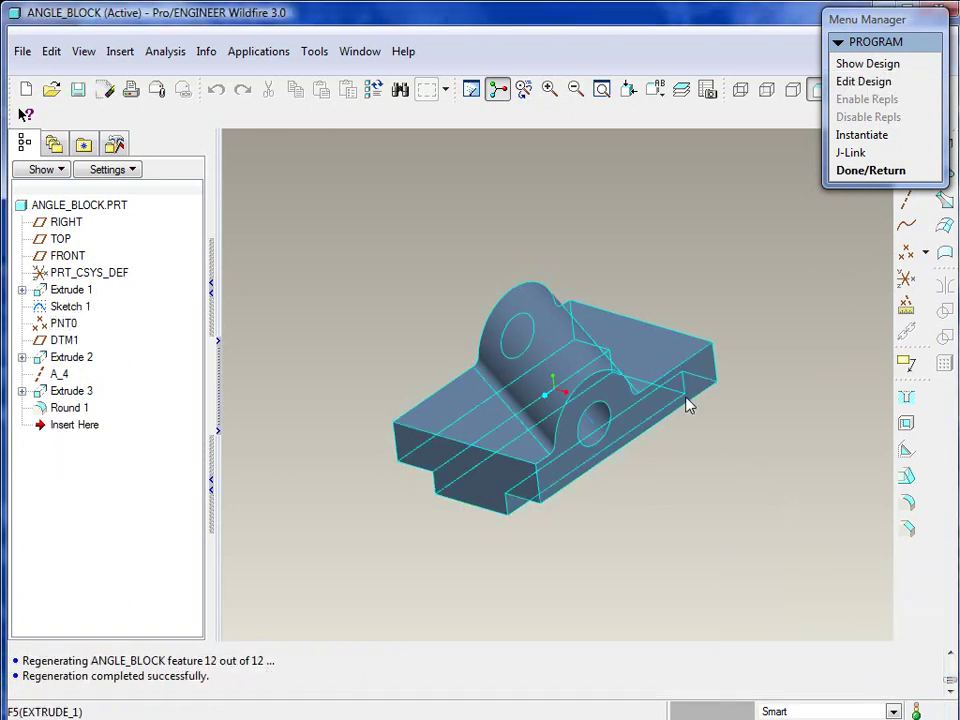
middle_click_drag(690, 403, 697, 447)
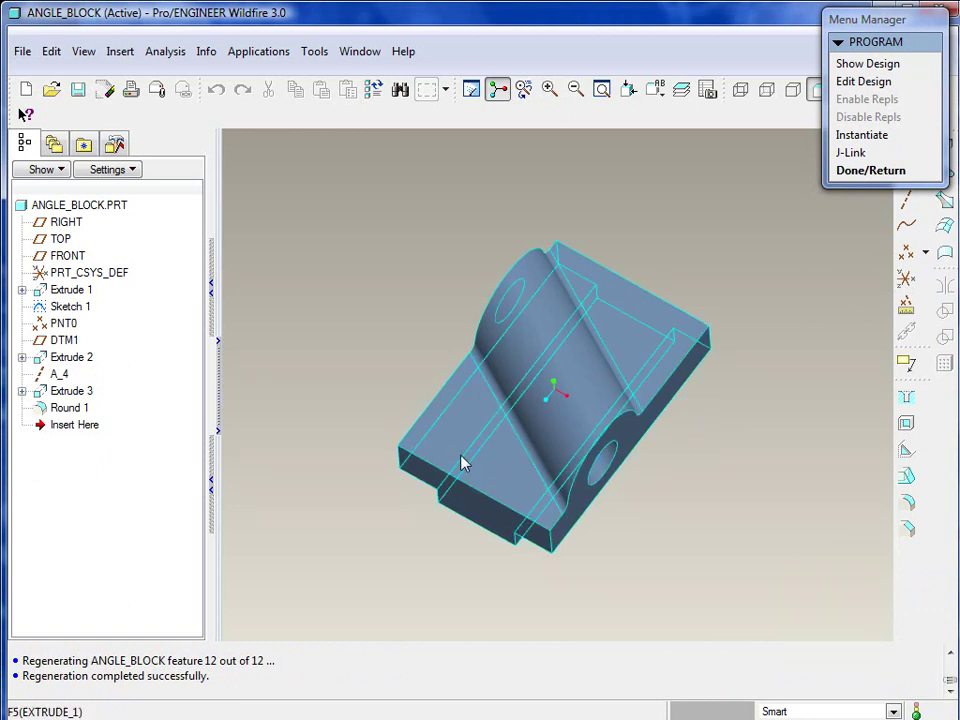
mouse_move(651, 527)
middle_mouse_down()
mouse_move(679, 487)
mouse_move(680, 466)
middle_mouse_up()
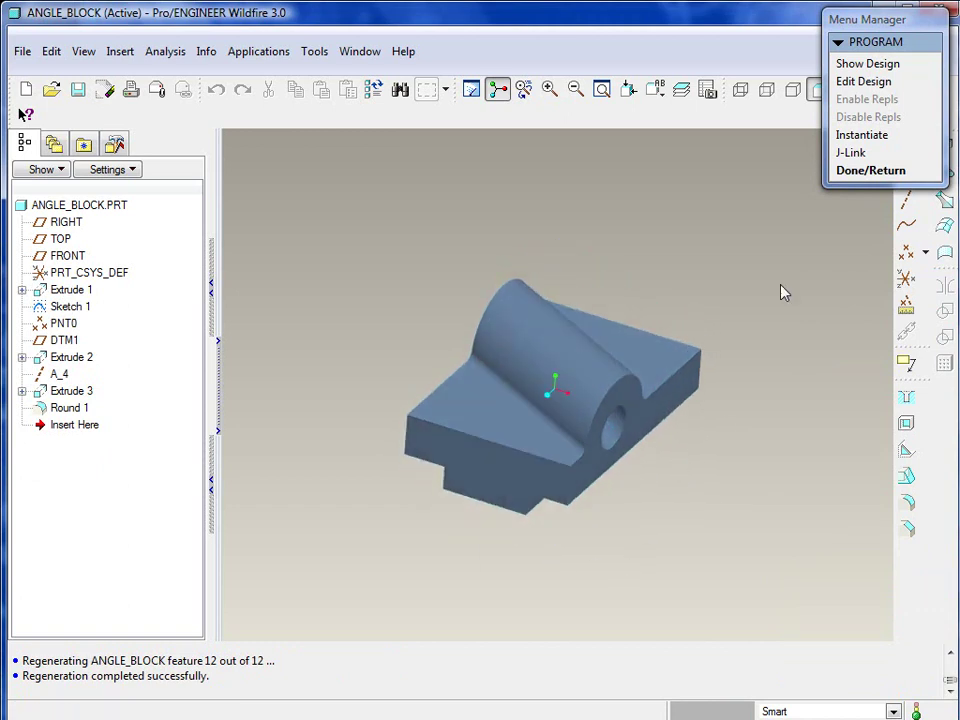
left_click(868, 170)
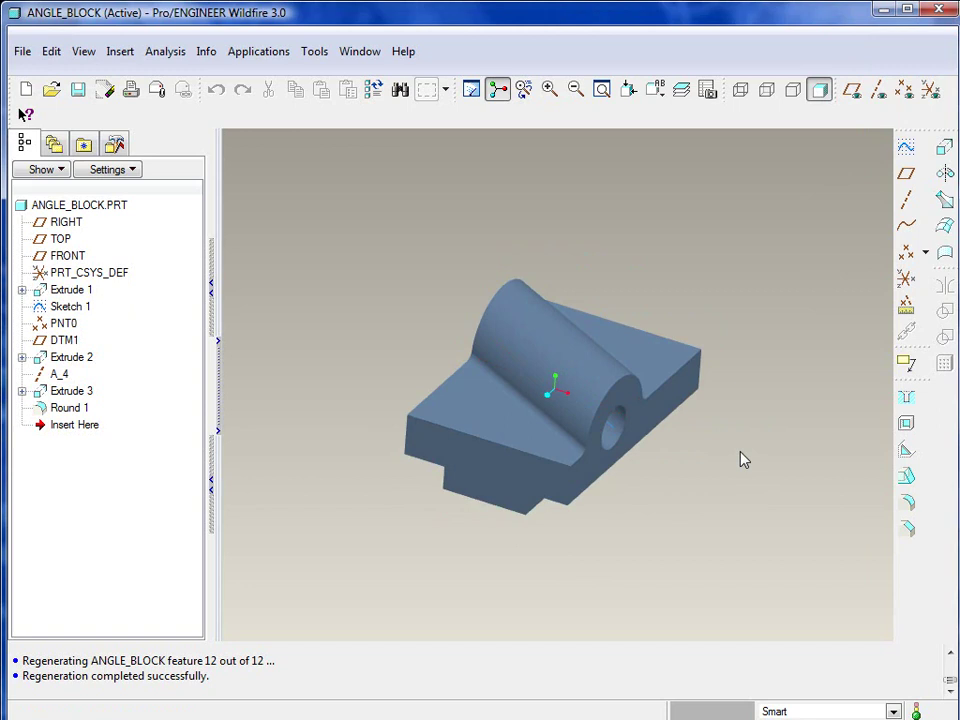
- Regenerate the part, choosing to enter new values for all three program inputs
mouse_move(744, 459)
middle_mouse_down()
mouse_move(677, 461)
mouse_move(574, 499)
mouse_move(705, 448)
mouse_move(724, 448)
mouse_move(730, 476)
middle_mouse_up()
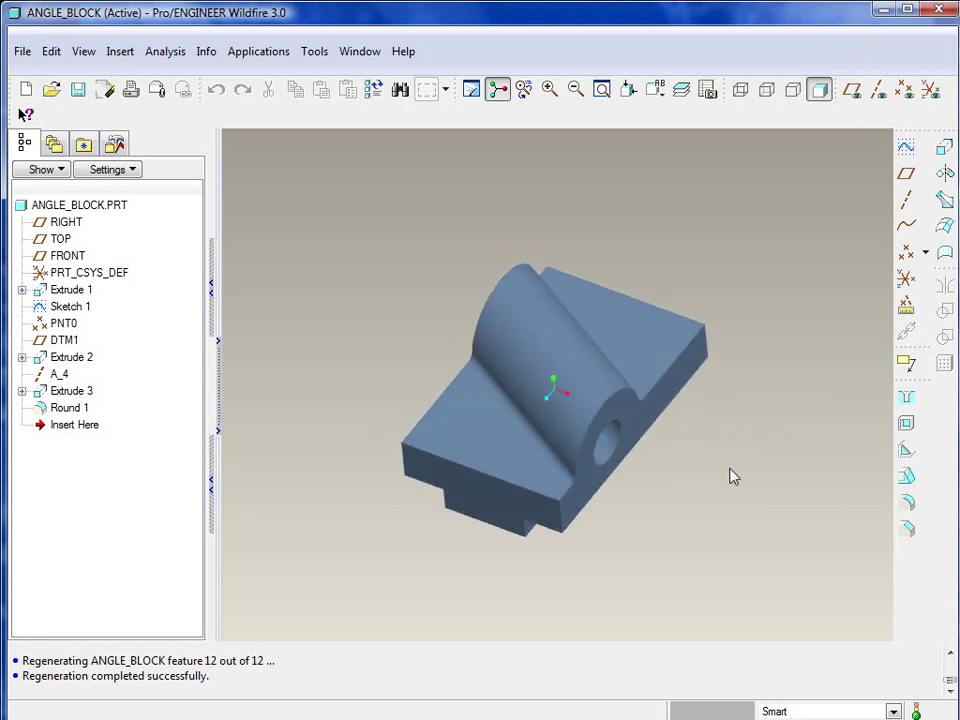
left_click(55, 54)
left_click(70, 78)
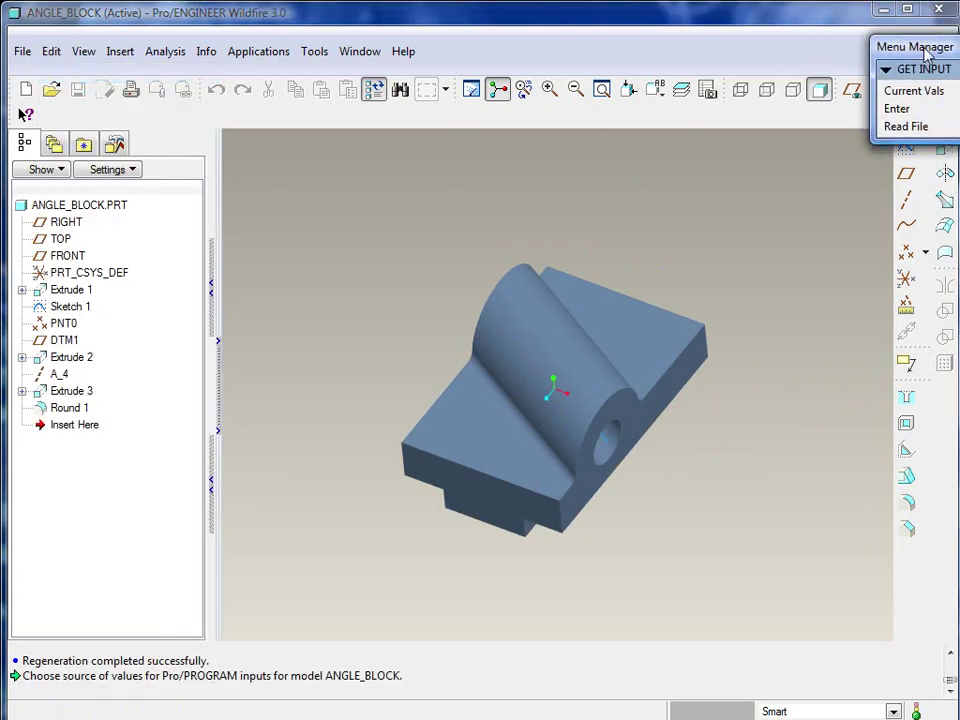
left_click(869, 102)
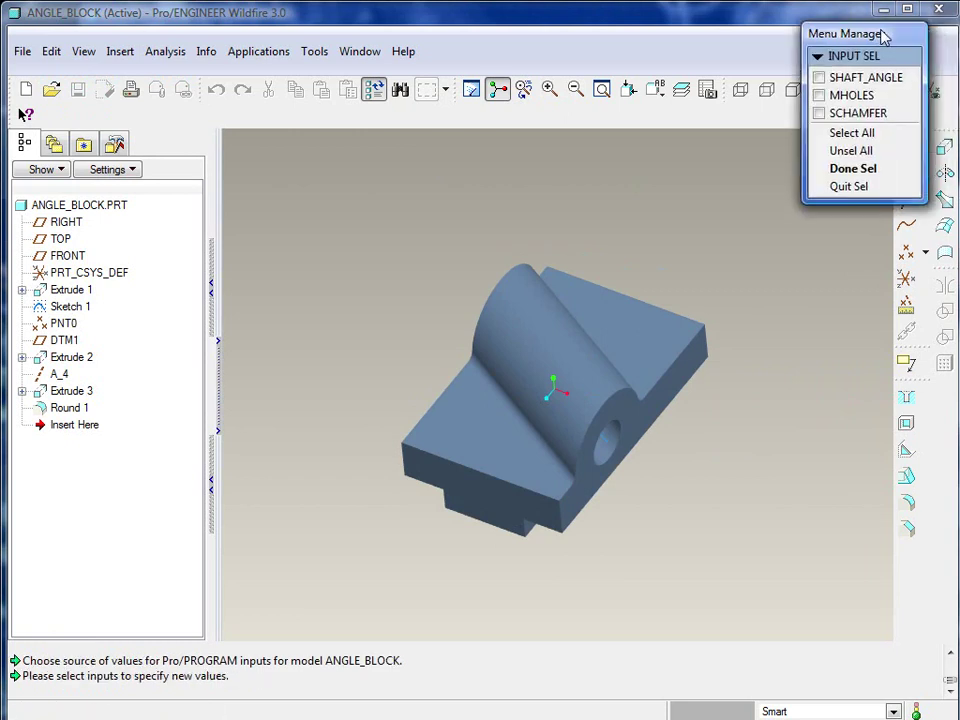
left_click(852, 133)
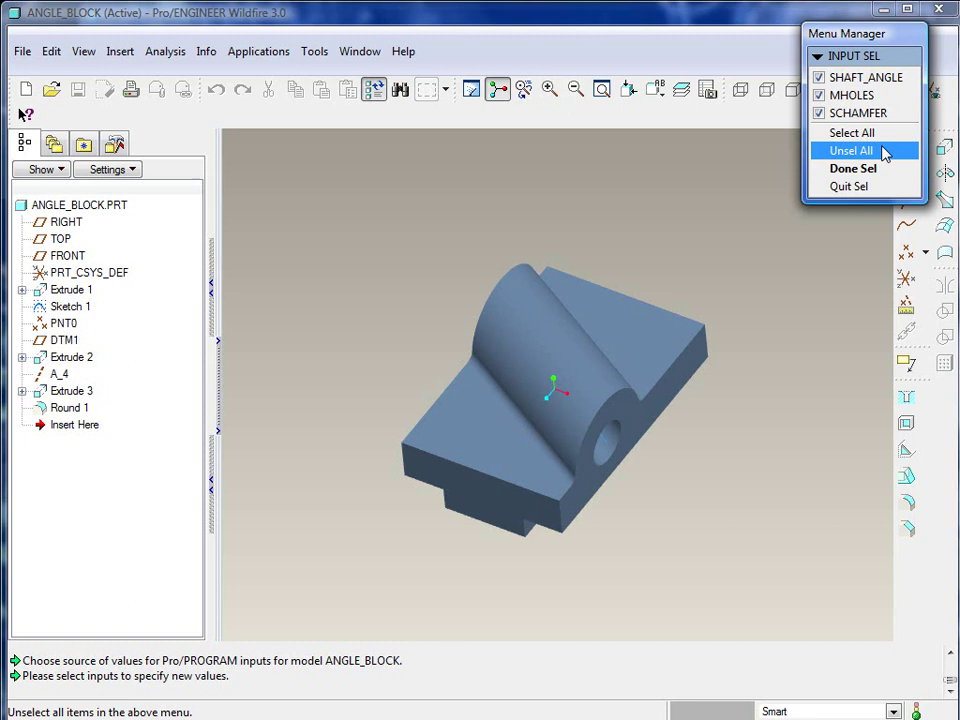
left_click(835, 170)
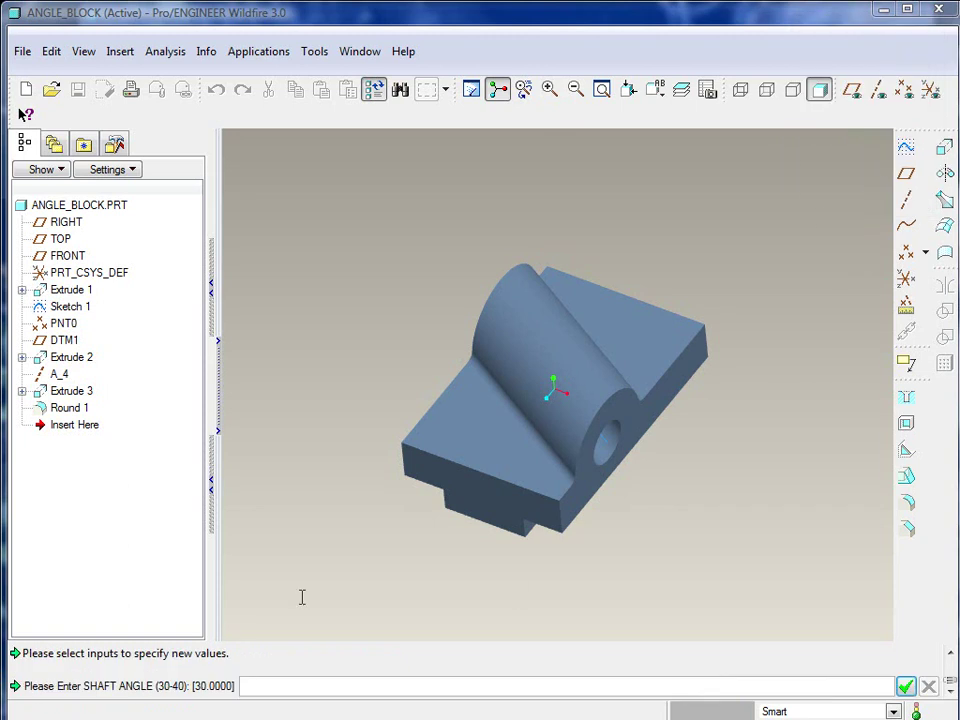
- Set the shaft angle to 40 and answer Yes to mounting holes and slider chamfers
left_click(281, 687)
type("40")
key("Return")
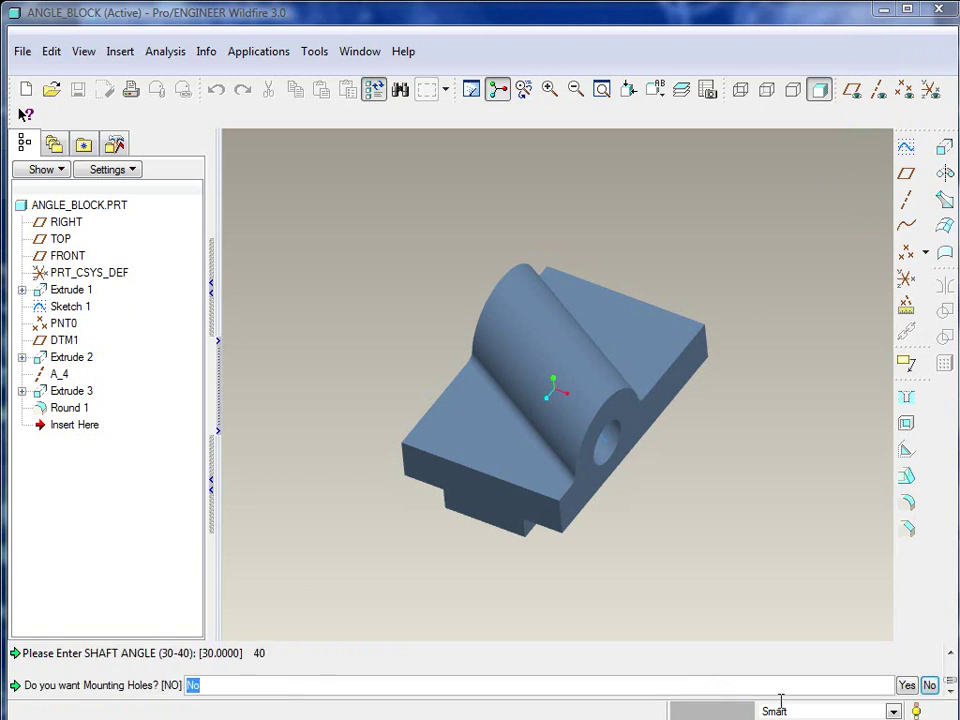
left_click(924, 688)
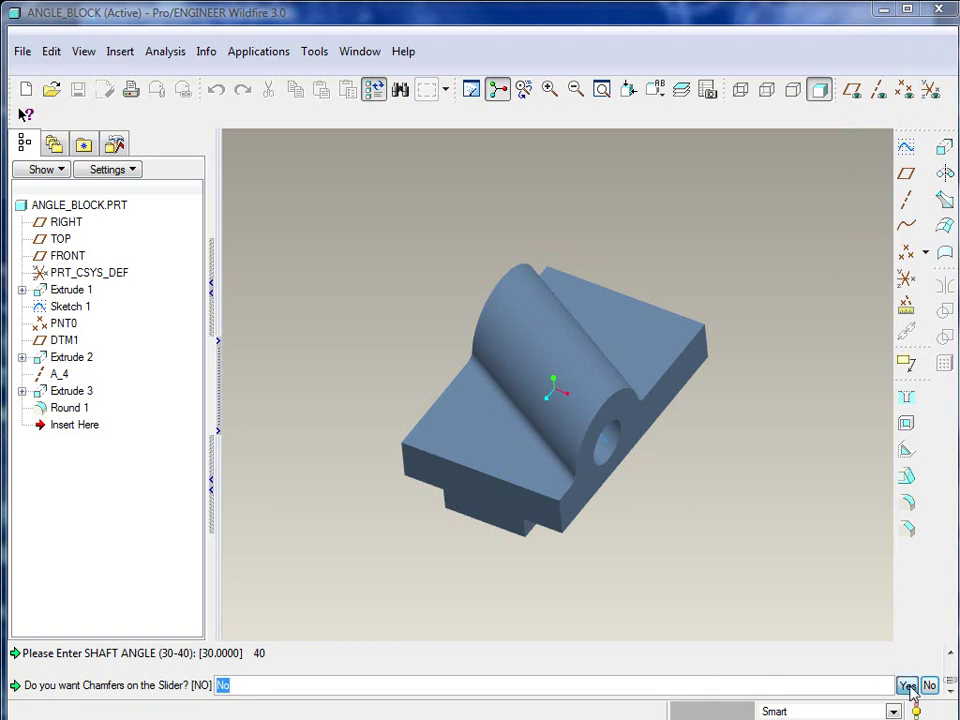
left_click(907, 686)
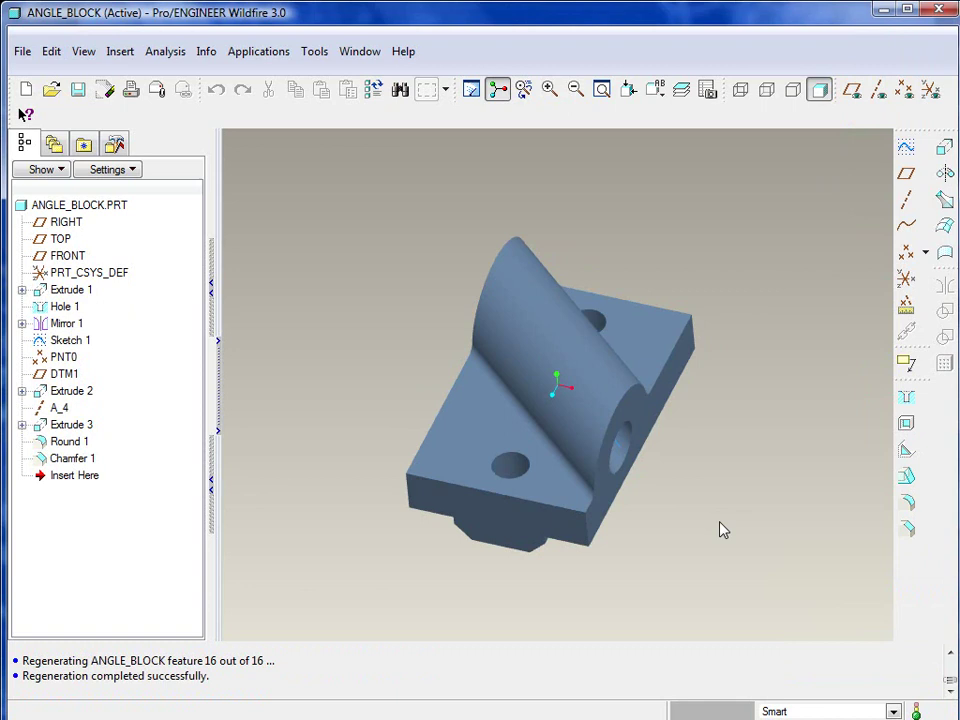
- Inspect the new mounting hole and slider chamfer, then restore the Default Orientation view
left_click(518, 469)
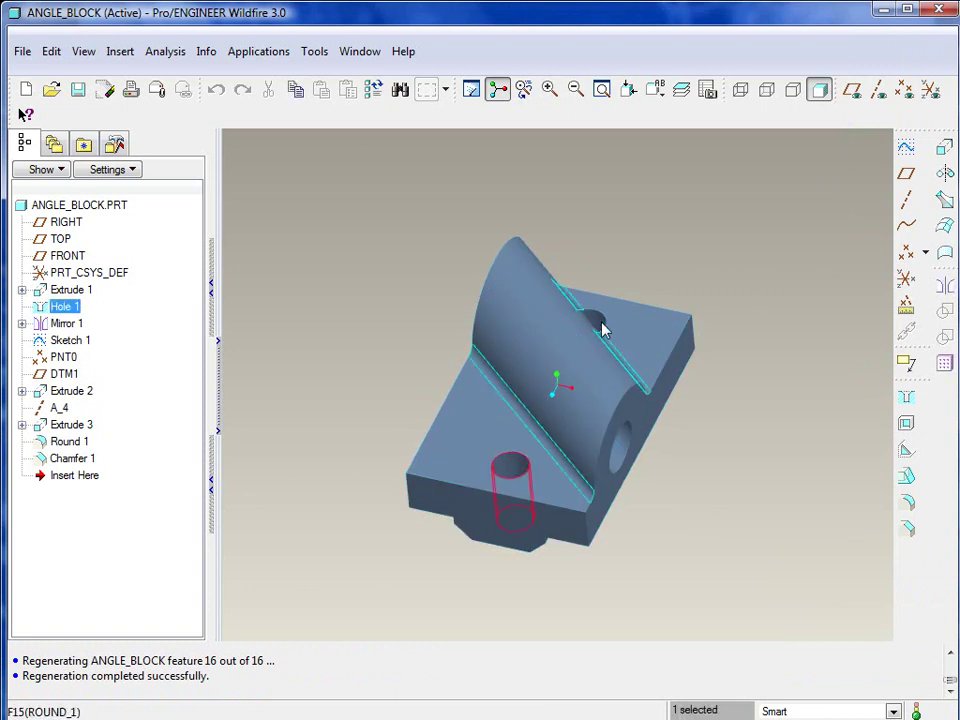
middle_click_drag(596, 326, 643, 399)
left_click(598, 594)
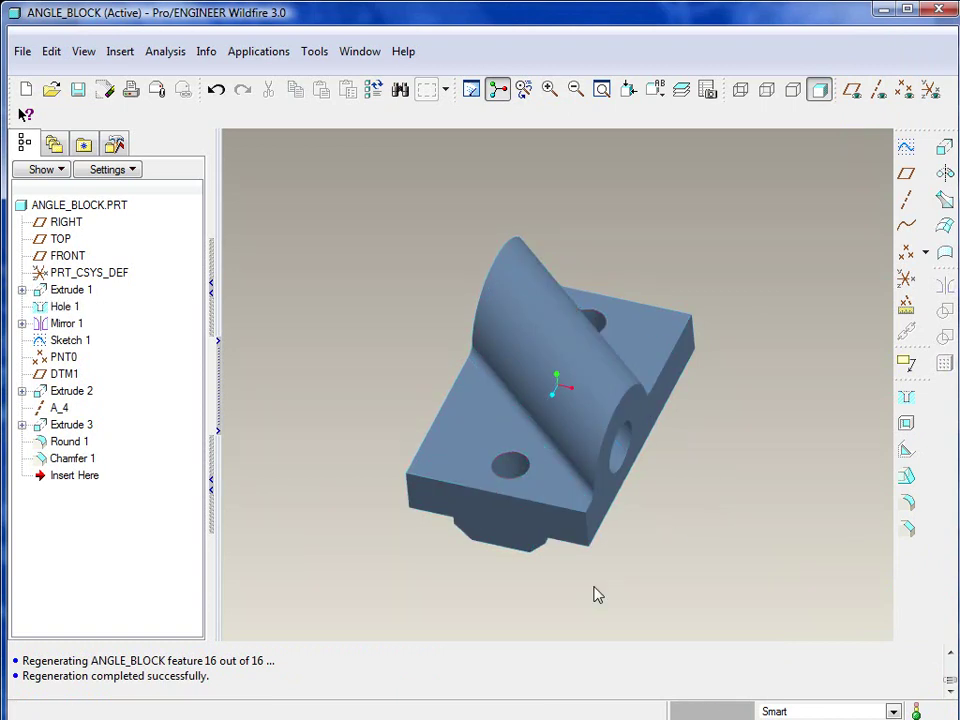
middle_click_drag(598, 594, 579, 489)
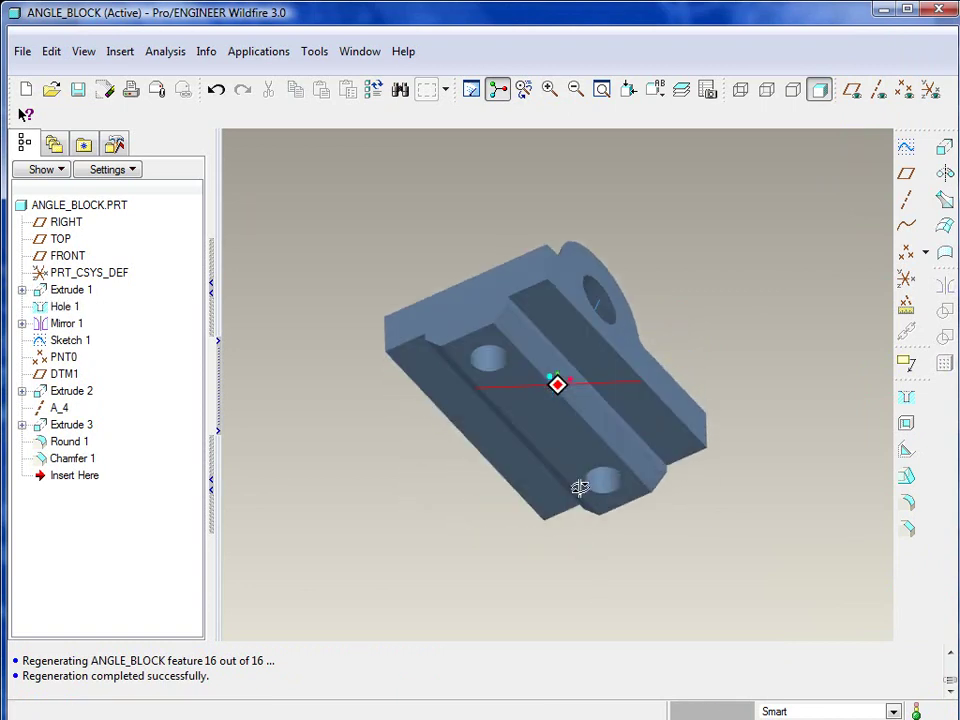
left_click(551, 370)
left_click(786, 583)
middle_click_drag(765, 448, 743, 517)
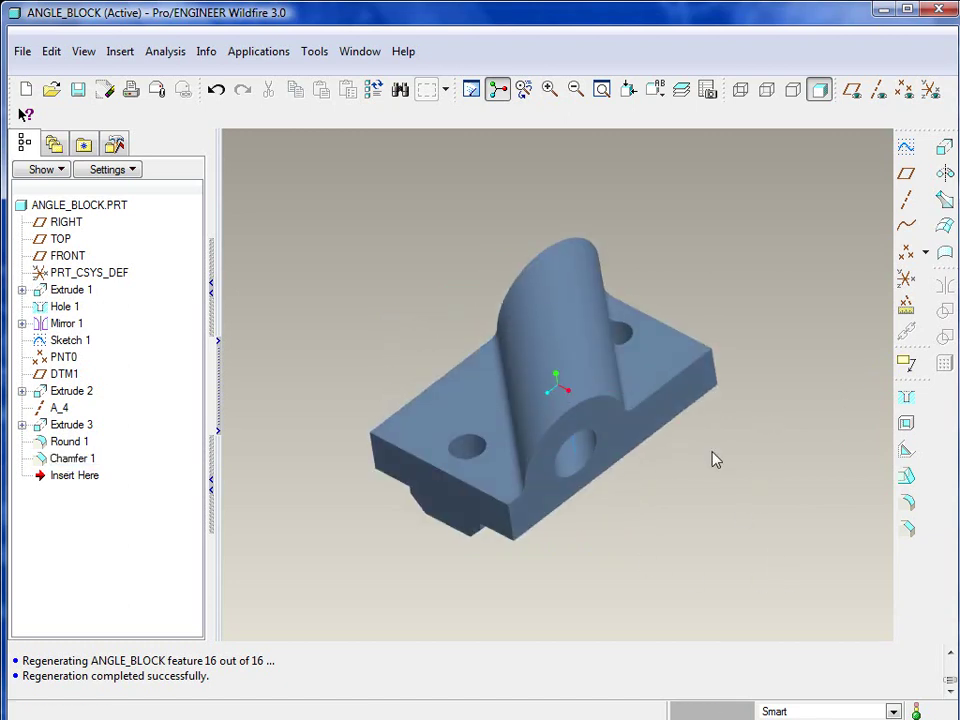
mouse_move(714, 459)
middle_mouse_down()
mouse_move(647, 465)
mouse_move(669, 513)
mouse_move(716, 429)
mouse_move(746, 456)
mouse_move(736, 475)
middle_mouse_up()
scroll(730, 463, "down", 2)
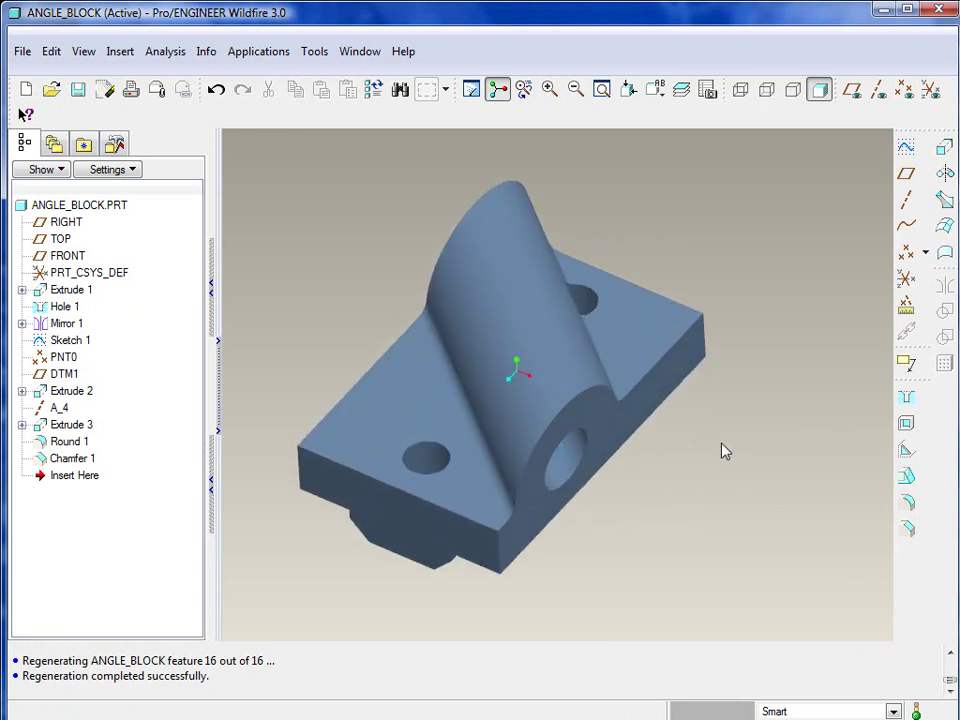
left_click(656, 90)
left_click(678, 132)
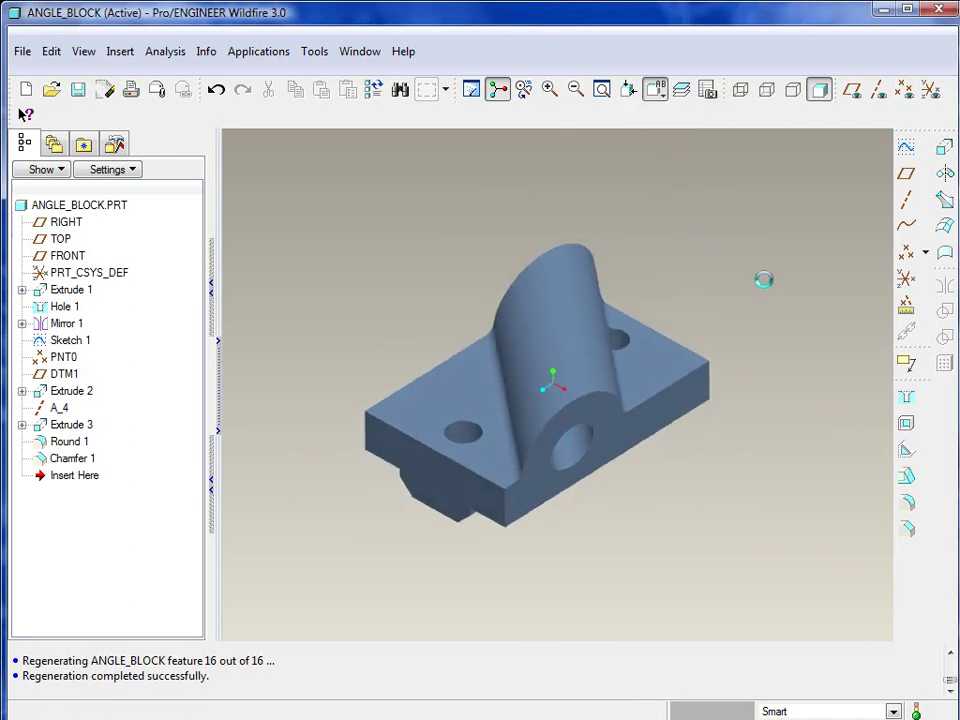
- Regenerate the part and select all three program inputs for new values
left_click(375, 93)
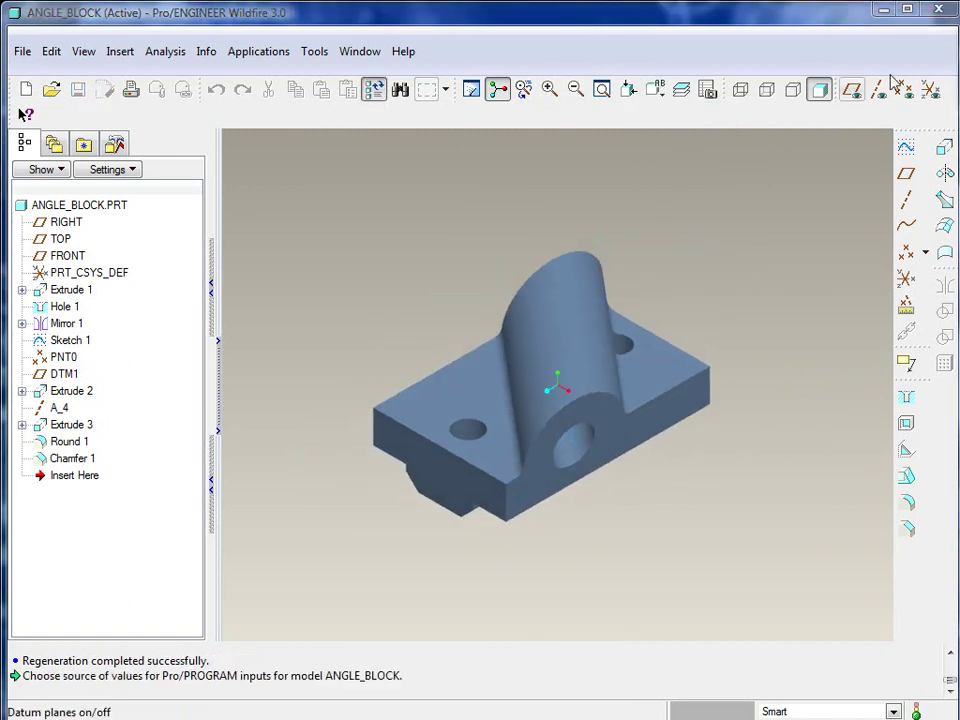
left_click(841, 127)
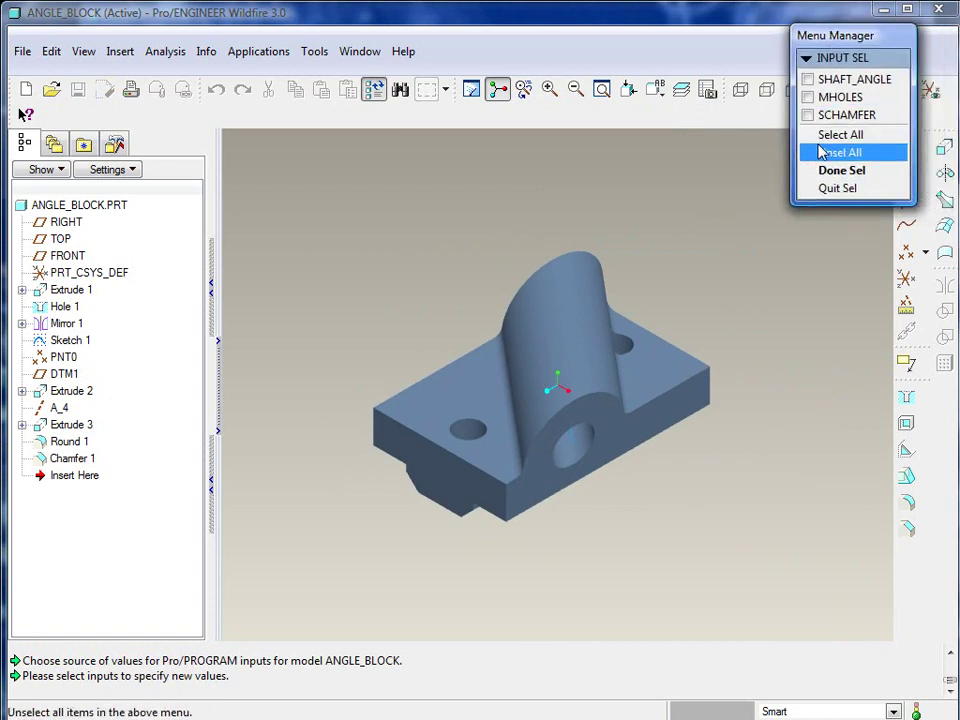
left_click(830, 134)
left_click(832, 172)
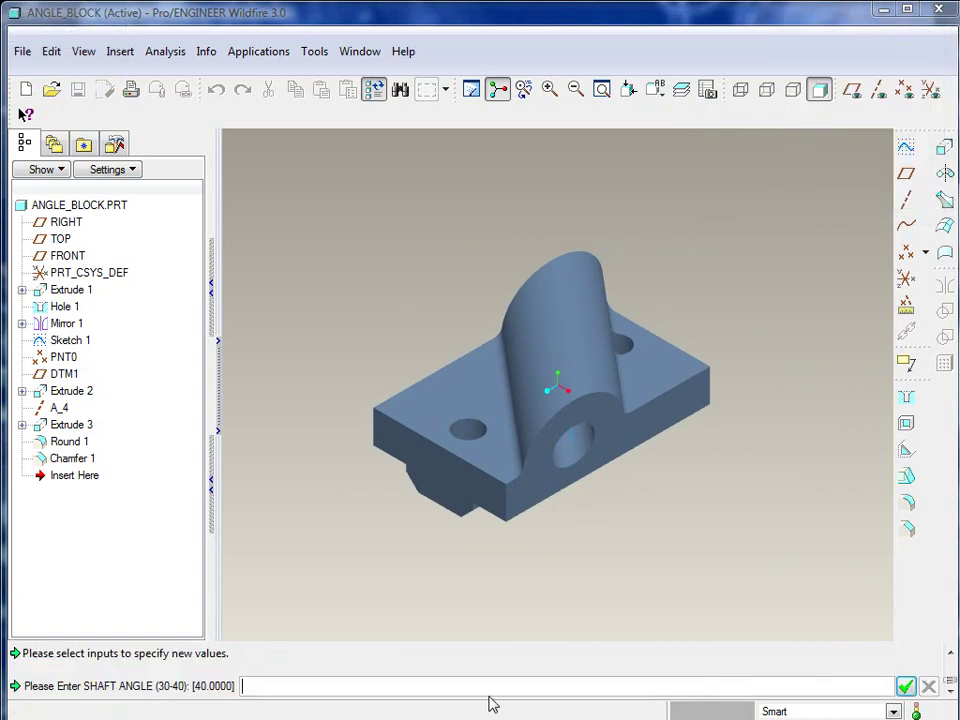
- Enter shaft angle 30, decline mounting holes, keep slider chamfers, and inspect the result
type("30")
key("Return")
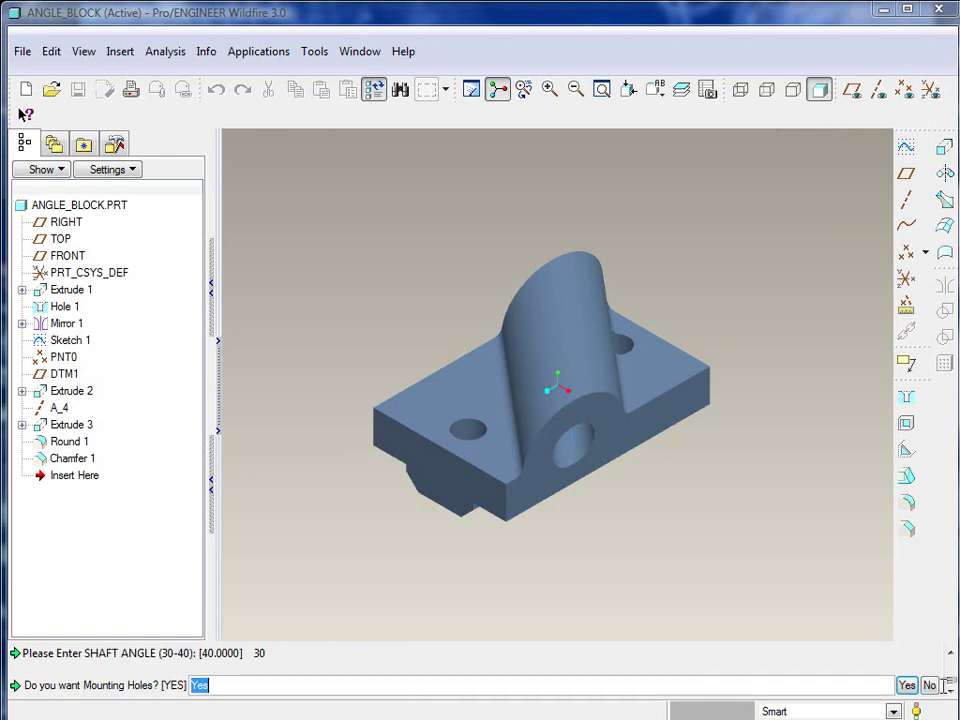
left_click(907, 685)
left_click(907, 685)
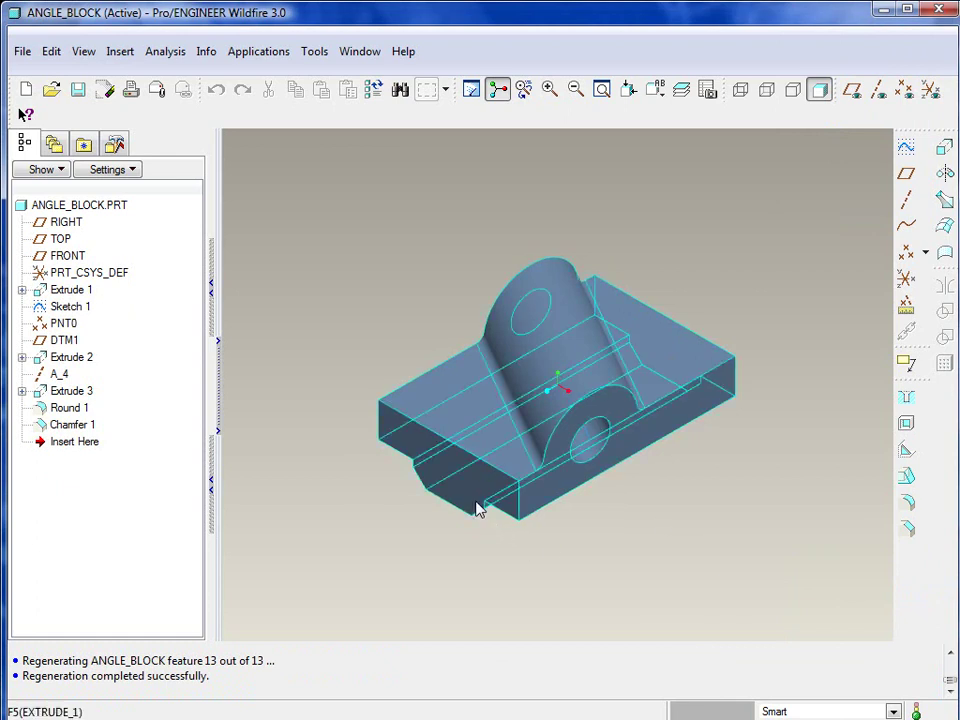
mouse_move(615, 534)
middle_mouse_down()
mouse_move(641, 472)
mouse_move(656, 386)
mouse_move(642, 502)
middle_mouse_up()
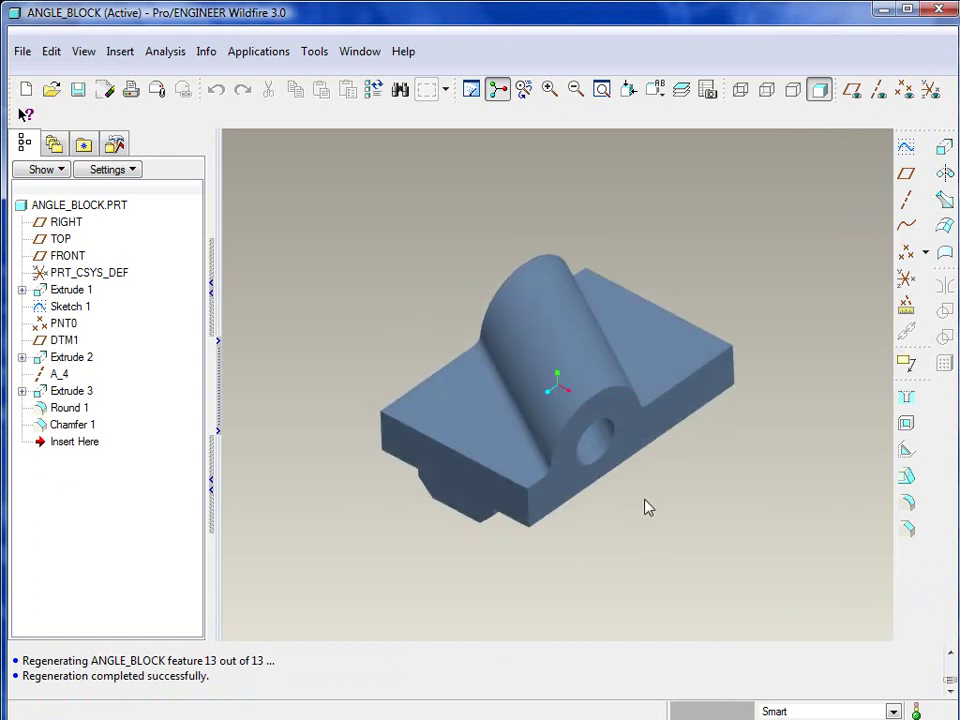